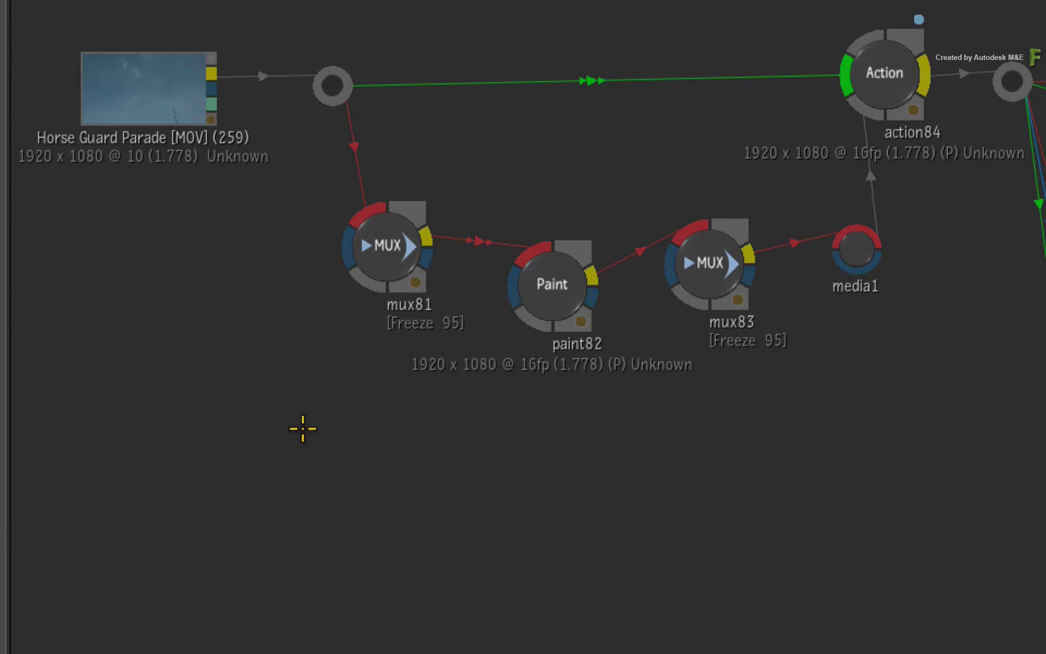
# Shift mux81 slightly left, then copy it and paste the copy as mux95 below it.
pyautogui.moveTo(397, 264); pyautogui.dragTo(356, 265)
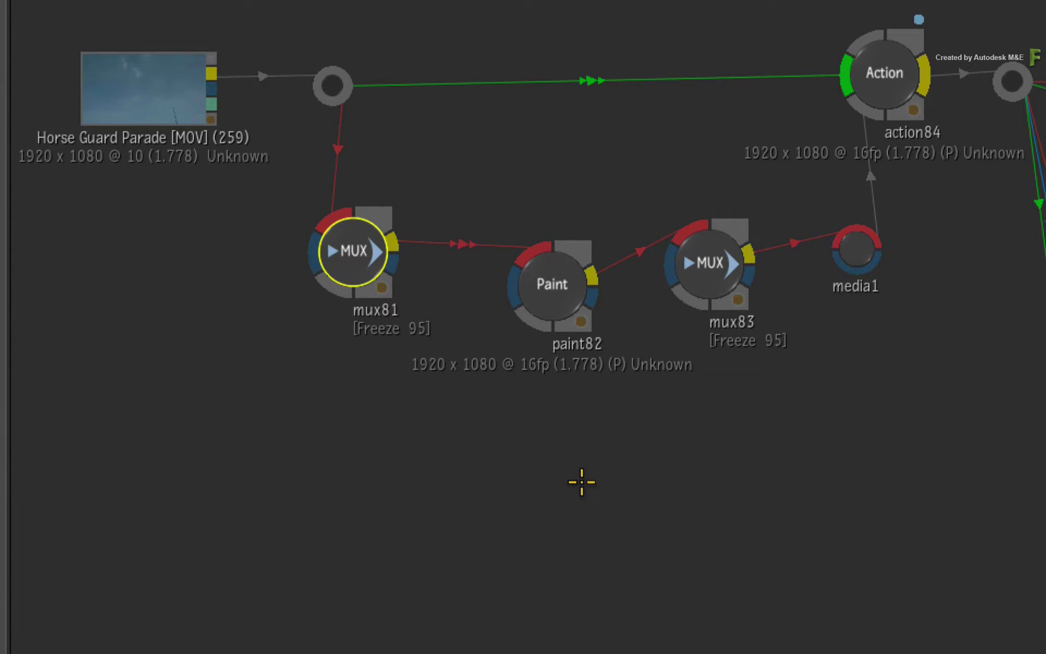
pyautogui.moveTo(342, 262); pyautogui.dragTo(347, 270)
pyautogui.rightClick(346, 274)
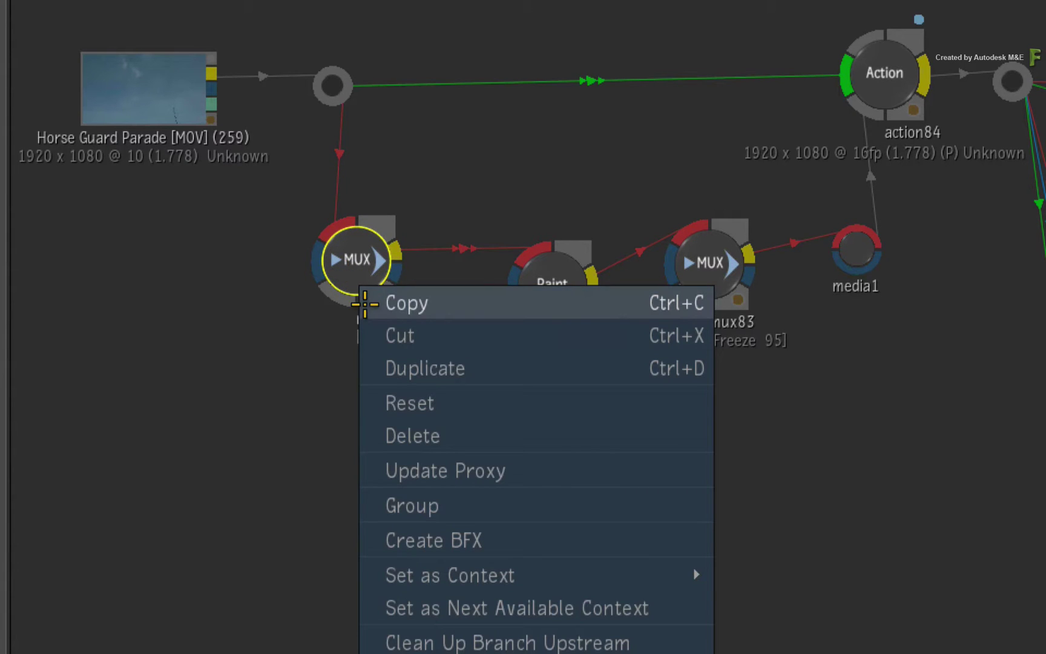
pyautogui.click(474, 305)
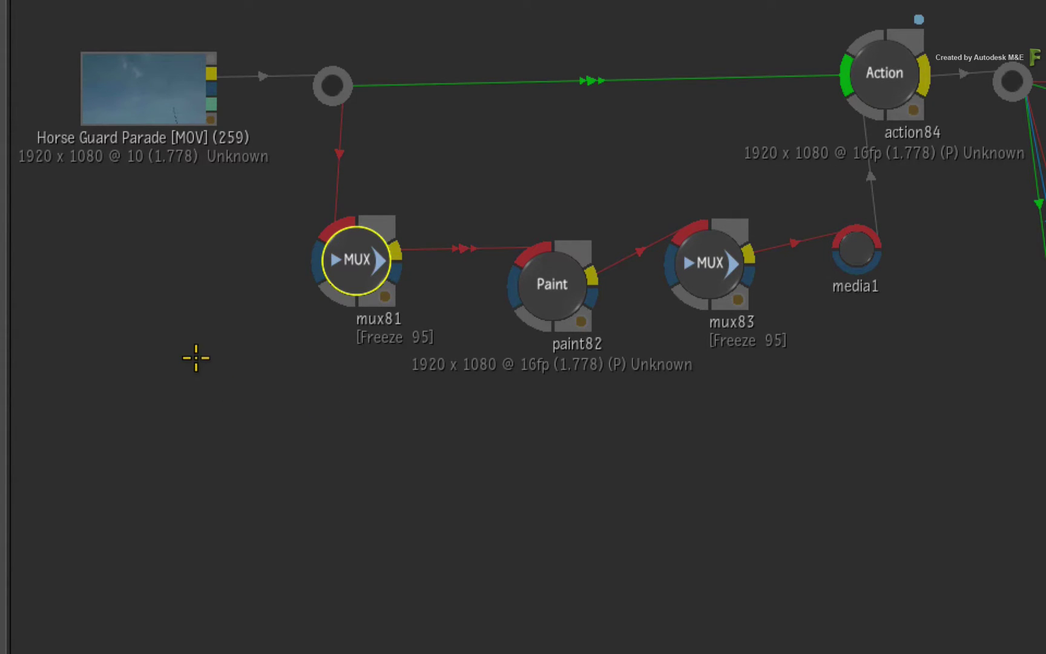
pyautogui.rightClick(228, 351)
pyautogui.click(250, 446)
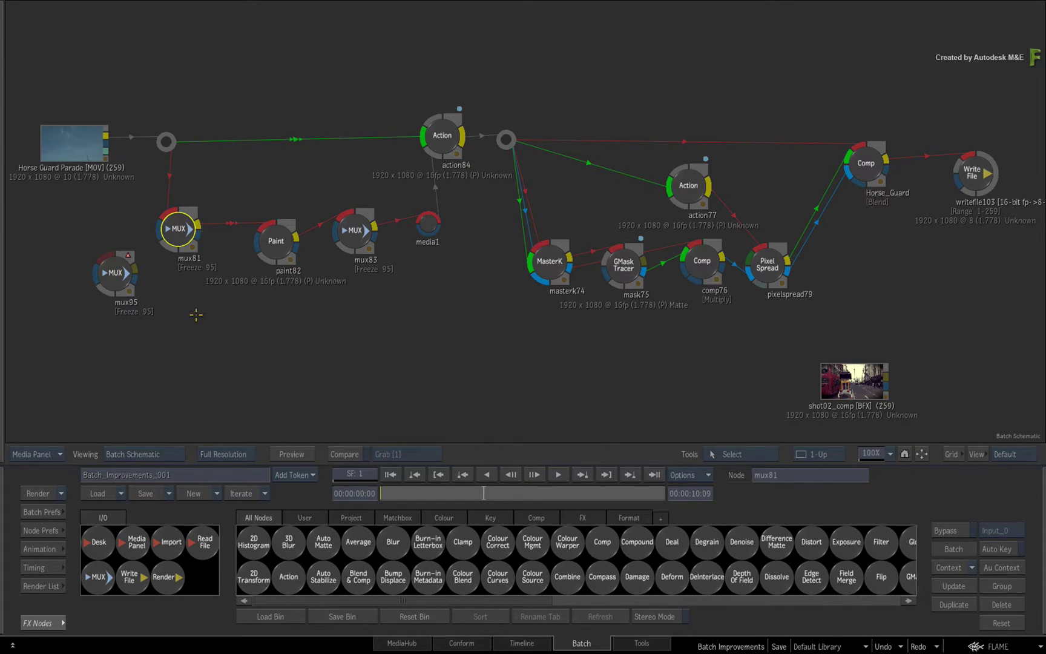
# Drag mux95 out of the schematic to discard it, paste again, and remove that copy too.
pyautogui.moveTo(113, 273); pyautogui.dragTo(890, 69)
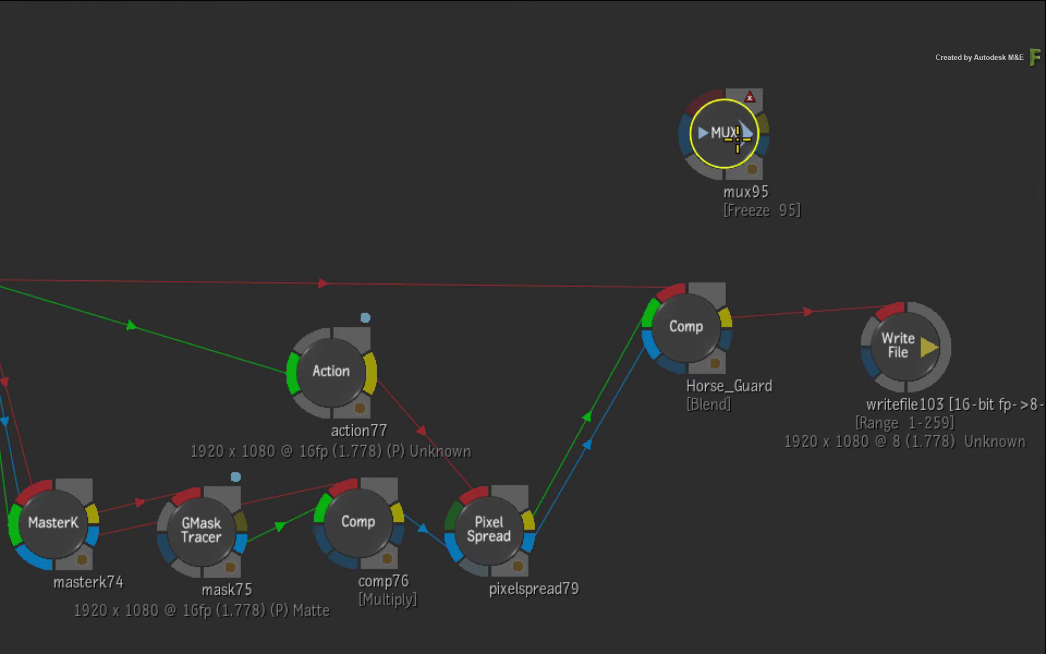
pyautogui.moveTo(736, 138); pyautogui.dragTo(684, 650)
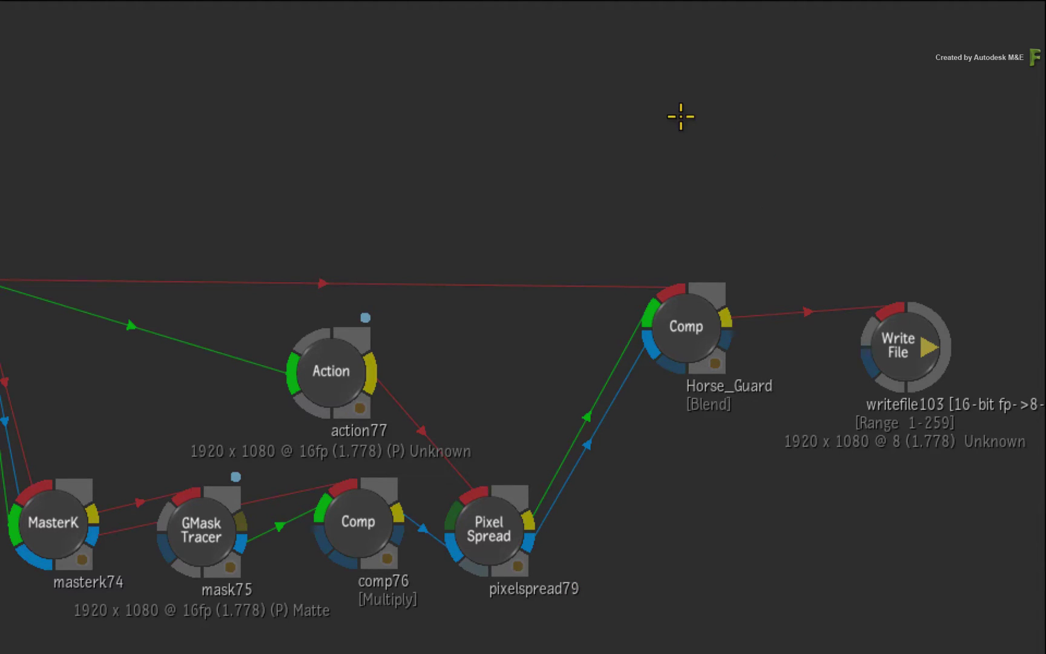
pyautogui.rightClick(675, 97)
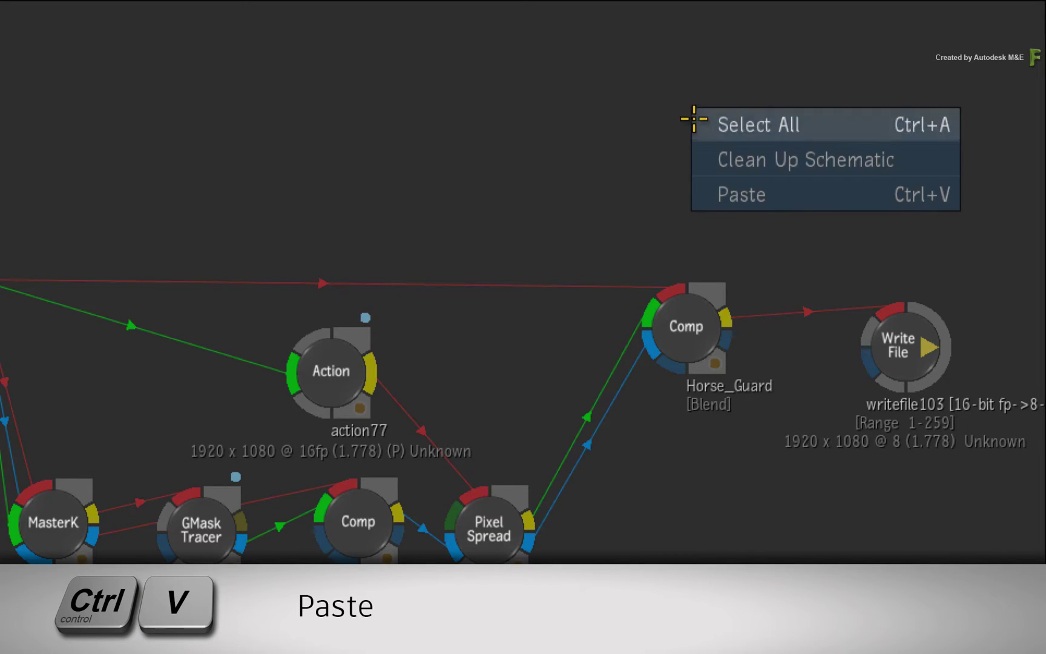
pyautogui.click(803, 191)
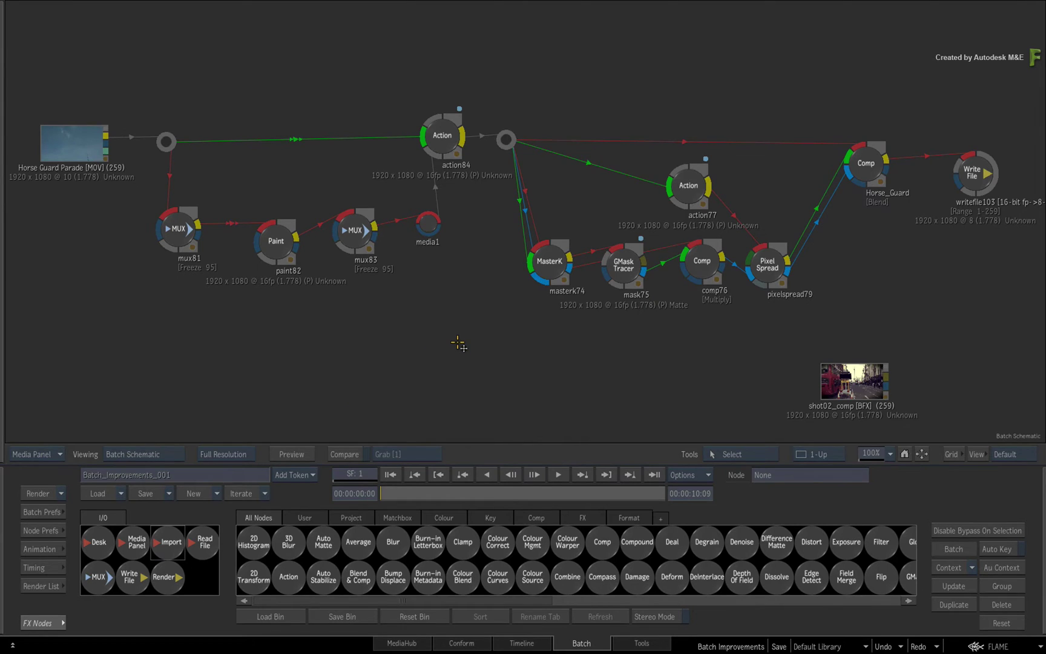
pyautogui.press('super+i')
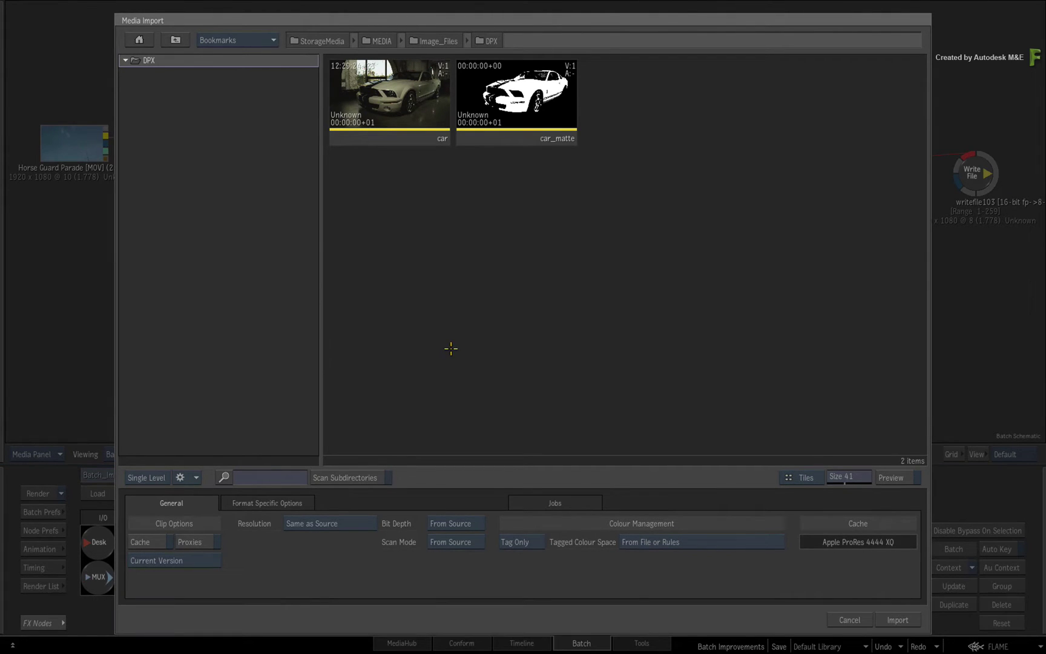
# Import the car DPX clip and drop the car [DPX] node below the middle of the schematic.
pyautogui.click(412, 115)
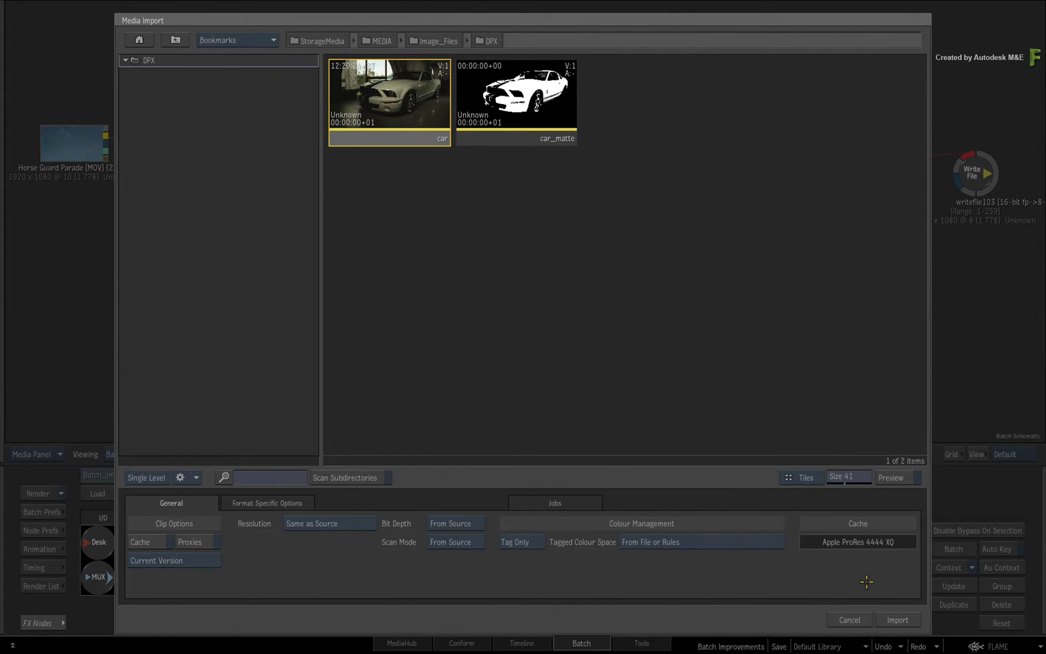
pyautogui.click(905, 618)
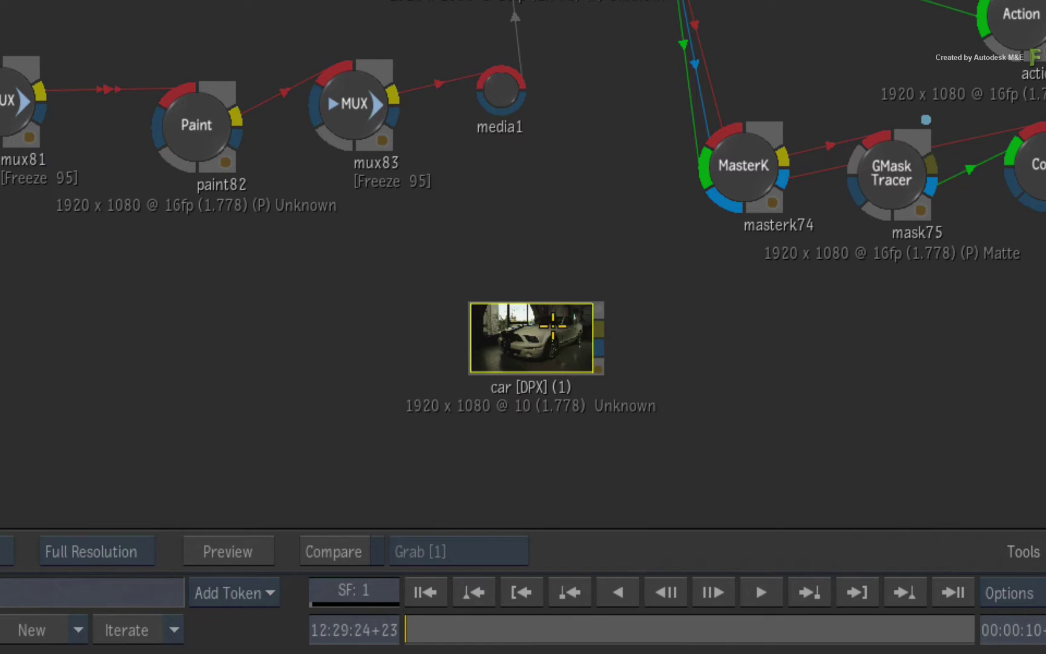
pyautogui.click(554, 325)
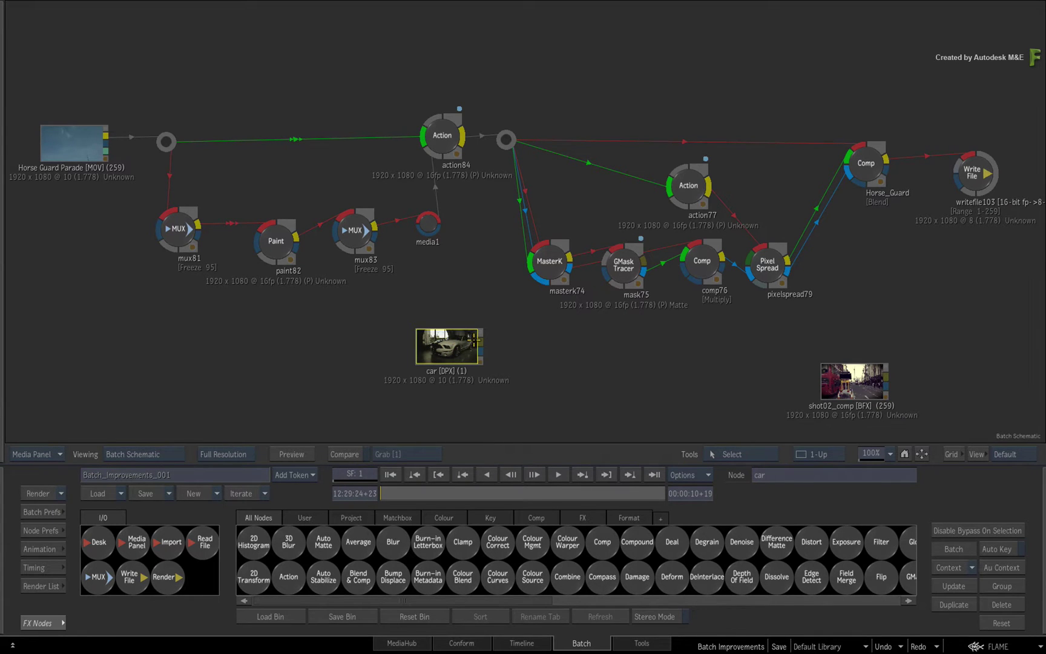
# Drag the car [DPX] node out of the schematic and move shot02_comp down and left.
pyautogui.hotkey('ctrl', 'Tab')
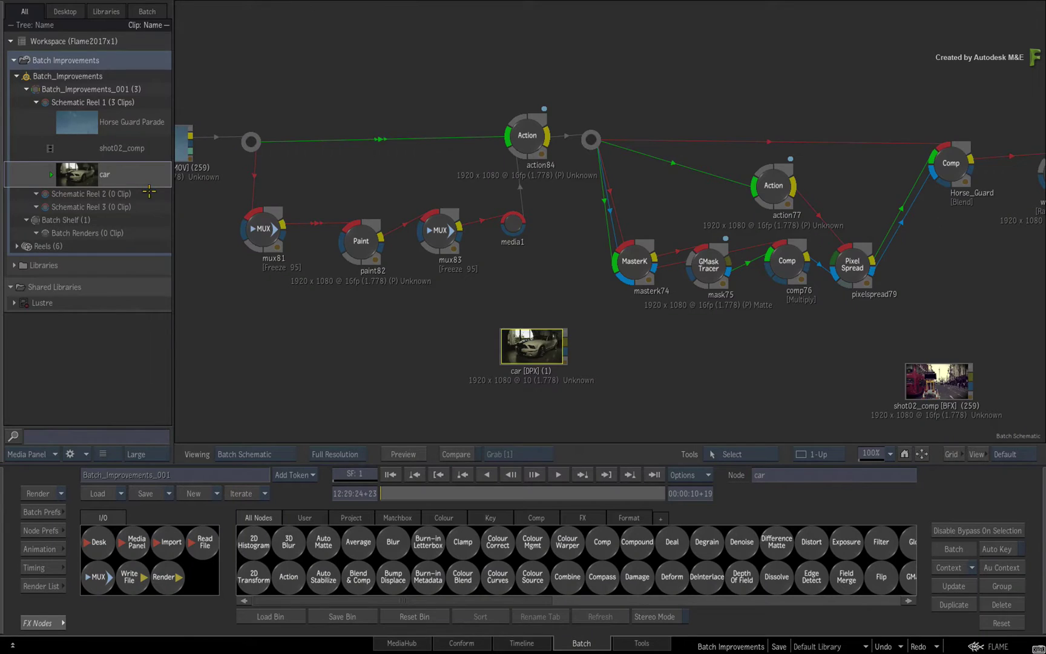
pyautogui.press('`')
pyautogui.moveTo(464, 345); pyautogui.dragTo(521, 629)
pyautogui.moveTo(626, 398); pyautogui.dragTo(639, 294)
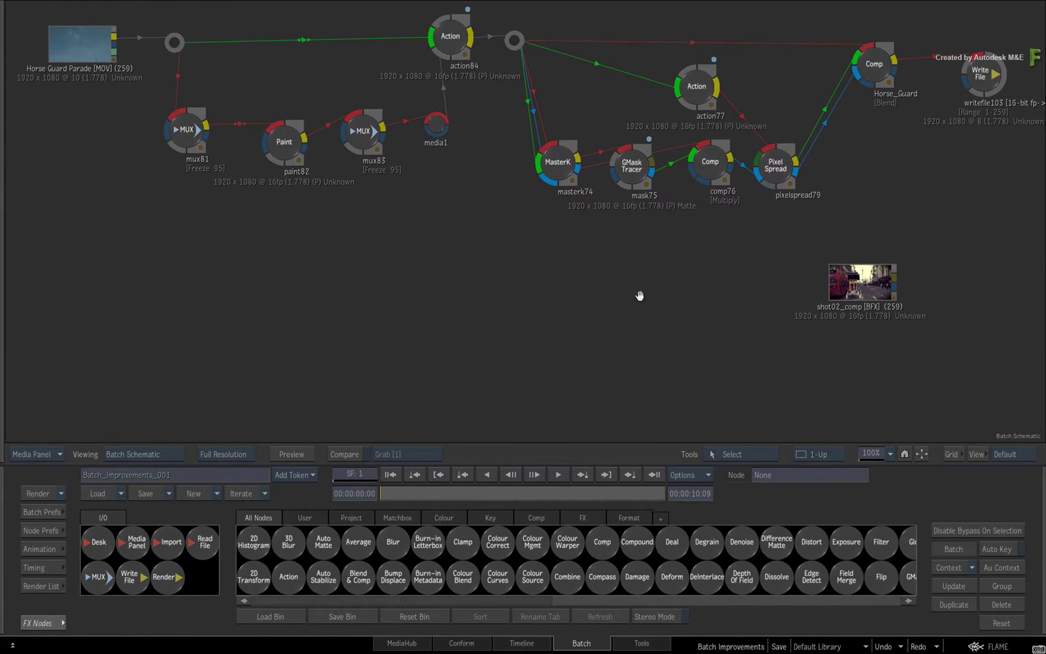
pyautogui.moveTo(867, 276); pyautogui.dragTo(768, 301)
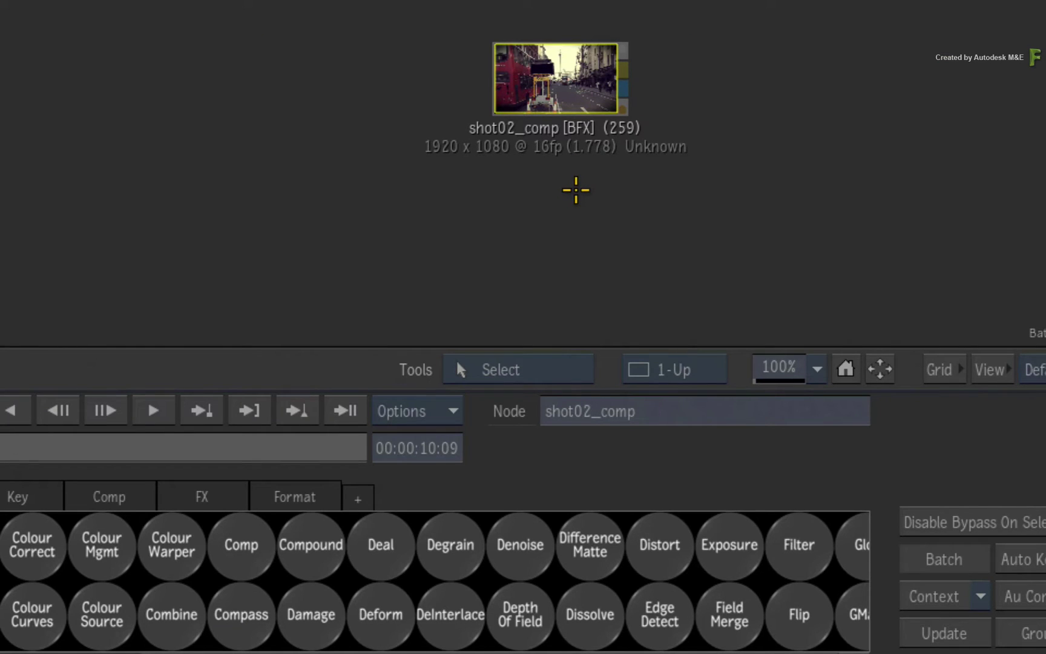
# Explode shot02_comp and remove the resulting Bus 001 to shot02_comp106 nodes.
pyautogui.rightClick(573, 73)
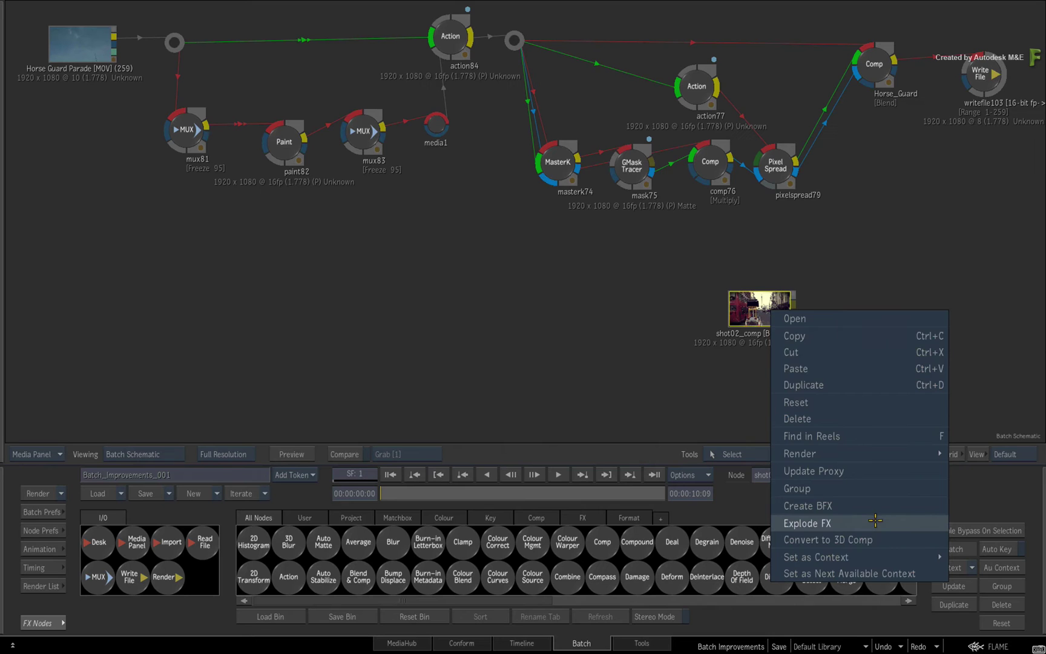
pyautogui.click(784, 499)
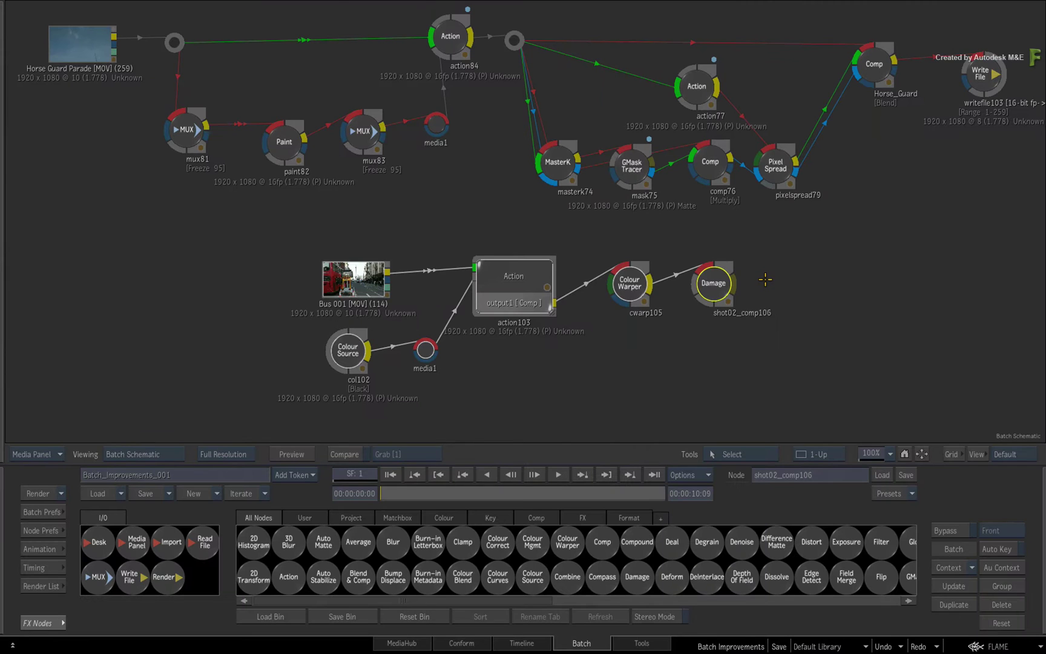
pyautogui.hotkey('ctrl', 'z')
pyautogui.hotkey('ctrl', 'z')
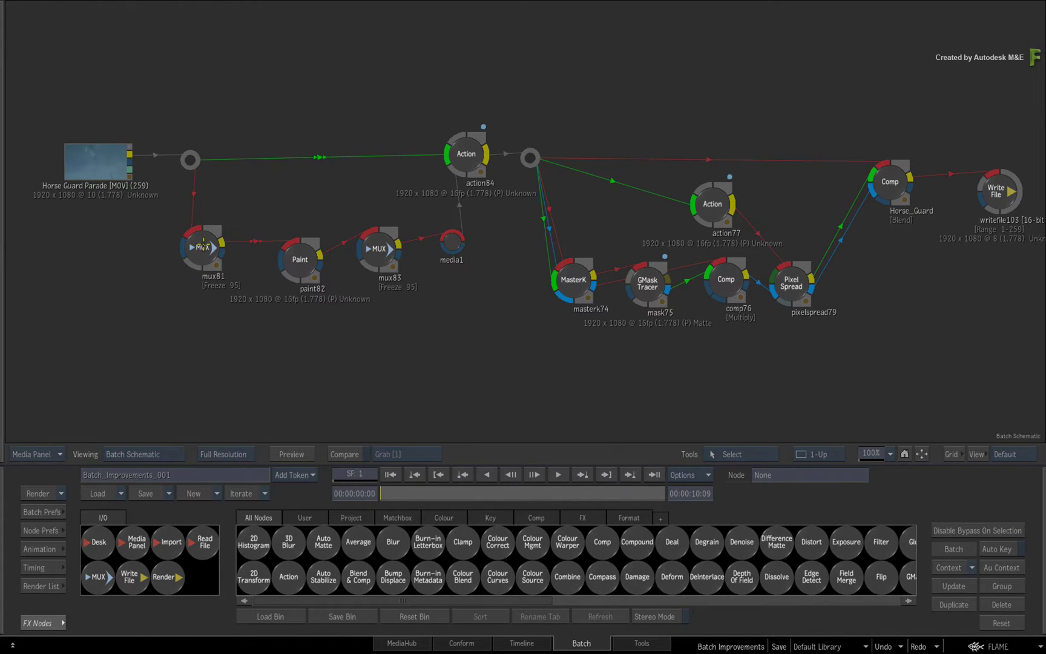
# Select nodes in the branch and keying row, then reposition paint82 and mux83 individually.
pyautogui.click(296, 248)
pyautogui.click(374, 249)
pyautogui.click(450, 237)
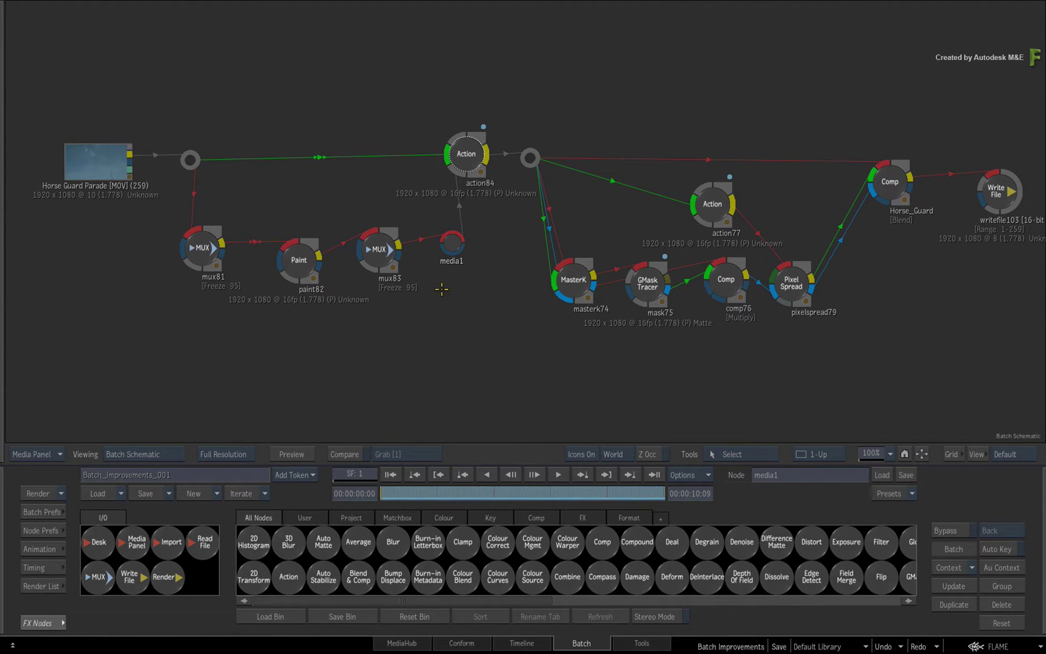
pyautogui.click(562, 281)
pyautogui.click(648, 282)
pyautogui.click(725, 280)
pyautogui.click(791, 281)
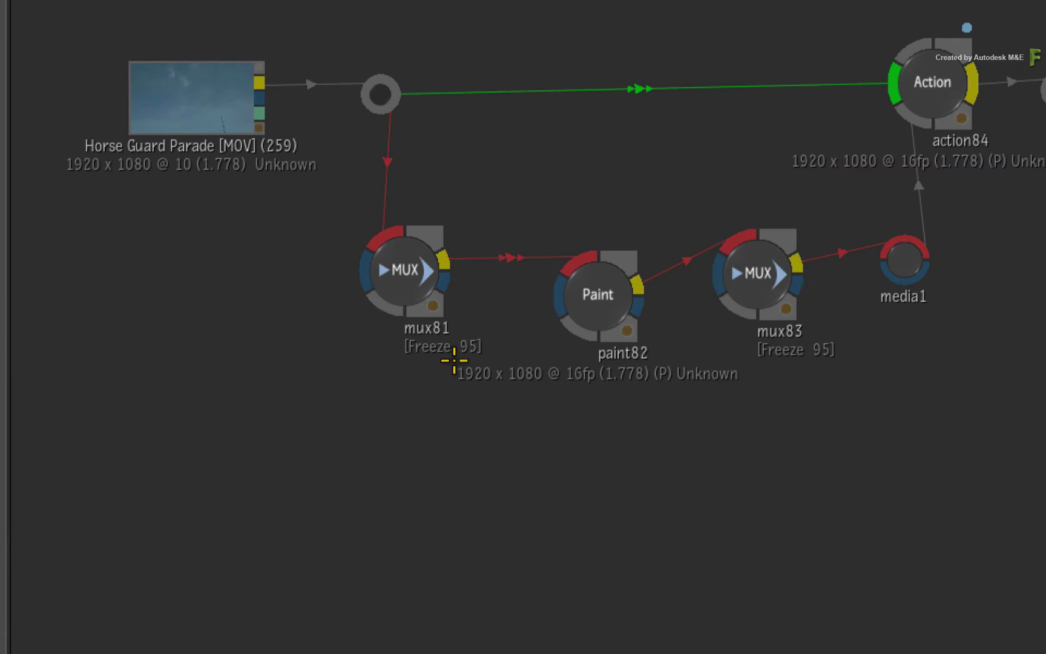
pyautogui.click(200, 246)
pyautogui.click(602, 294)
pyautogui.moveTo(602, 294); pyautogui.dragTo(596, 274)
pyautogui.moveTo(782, 279); pyautogui.dragTo(775, 272)
pyautogui.moveTo(587, 289); pyautogui.dragTo(602, 350)
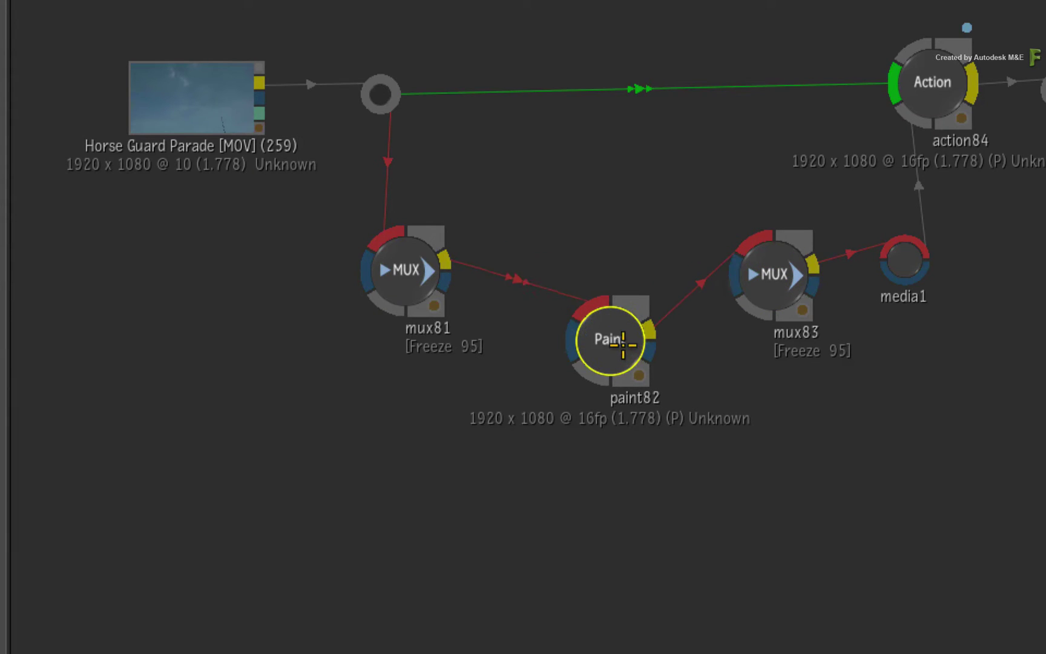
# Move mux81, paint82 and mux83 together down and to the left.
pyautogui.click(805, 308)
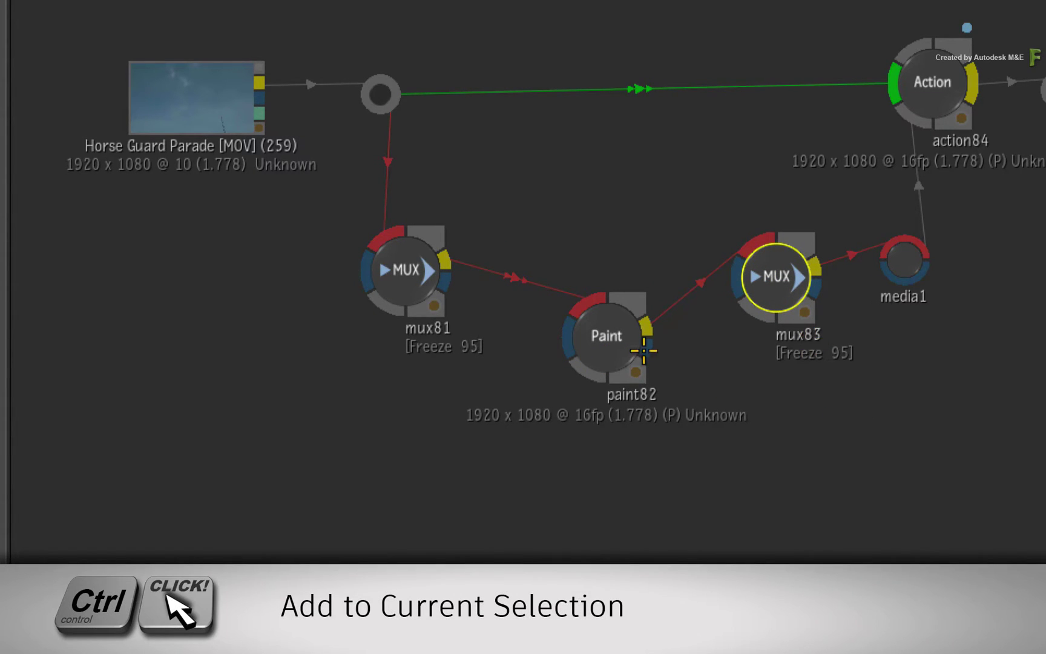
pyautogui.keyDown('ctrl'); pyautogui.click(602, 325); pyautogui.keyUp('ctrl')
pyautogui.keyDown('ctrl'); pyautogui.click(411, 288); pyautogui.keyUp('ctrl')
pyautogui.moveTo(777, 280)
pyautogui.mouseDown()
pyautogui.moveTo(760, 318)
pyautogui.moveTo(730, 295)
pyautogui.moveTo(772, 396)
pyautogui.moveTo(732, 396)
pyautogui.moveTo(659, 362)
pyautogui.moveTo(758, 265)
pyautogui.moveTo(731, 374)
pyautogui.moveTo(700, 322)
pyautogui.moveTo(760, 288)
pyautogui.mouseUp()
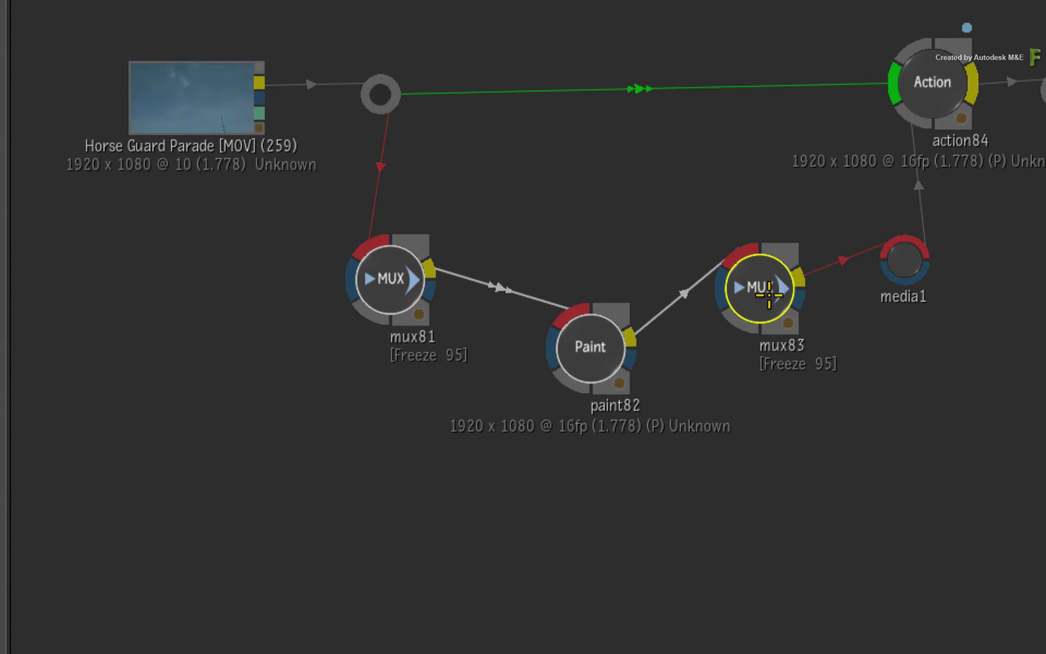
# Shift masterk74, mask75 and comp76 left and down, and move Pixel Spread right.
pyautogui.click(907, 394)
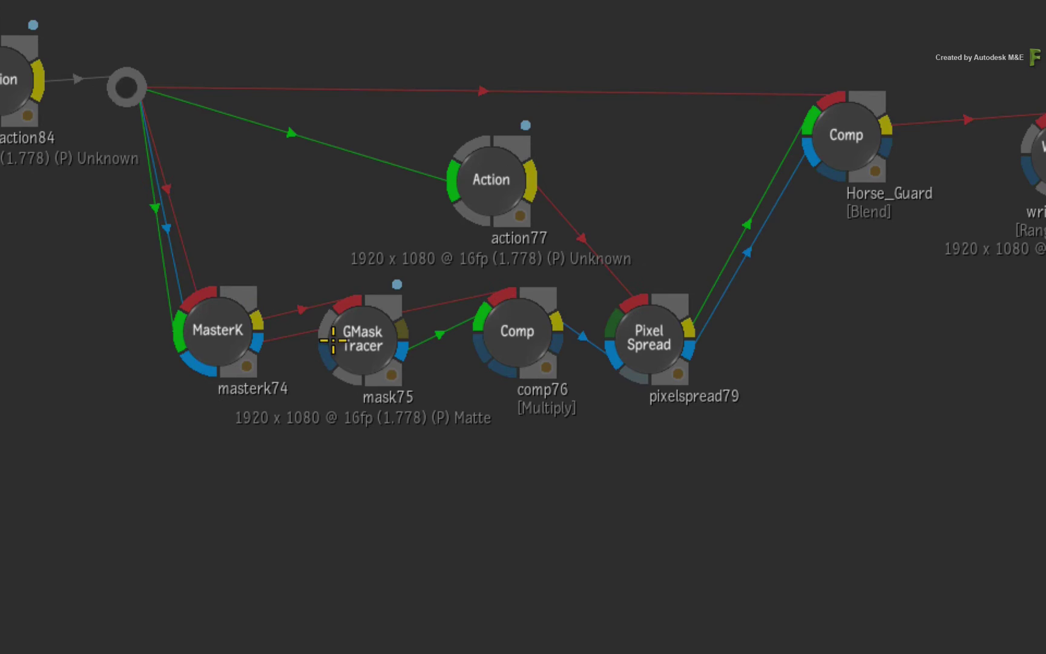
pyautogui.click(242, 333)
pyautogui.keyDown('shift'); pyautogui.click(371, 341); pyautogui.keyUp('shift')
pyautogui.keyDown('shift'); pyautogui.click(507, 330); pyautogui.keyUp('shift')
pyautogui.moveTo(502, 328); pyautogui.dragTo(490, 336)
pyautogui.click(665, 348)
pyautogui.moveTo(660, 341); pyautogui.dragTo(680, 349)
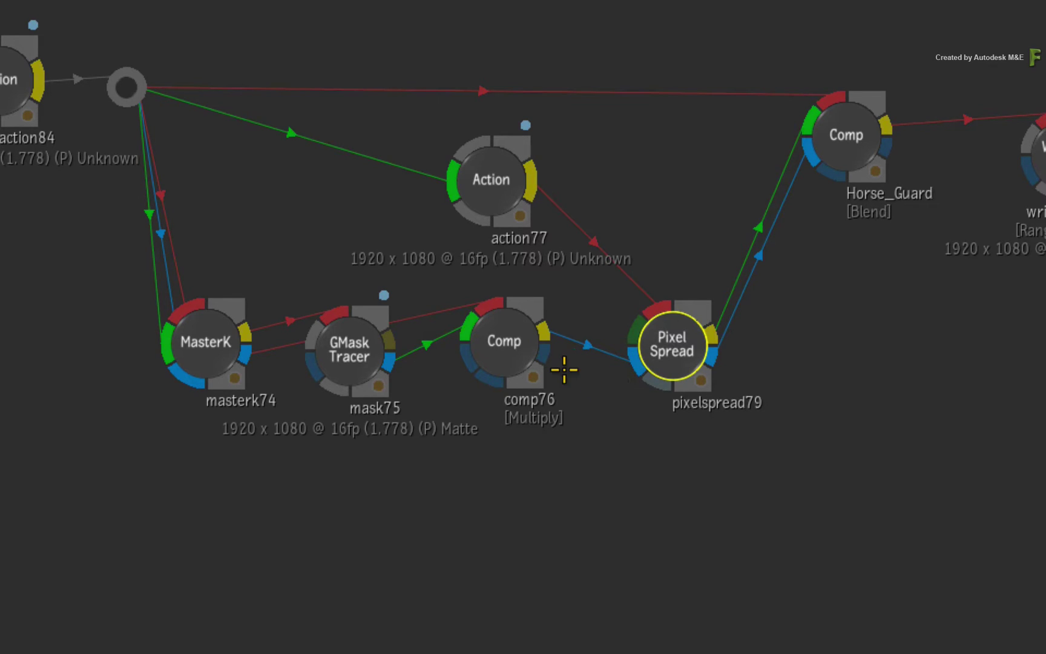
# Reposition the MasterK, GMask Tracer, comp76 and Pixel Spread nodes slightly lower.
pyautogui.click(852, 126)
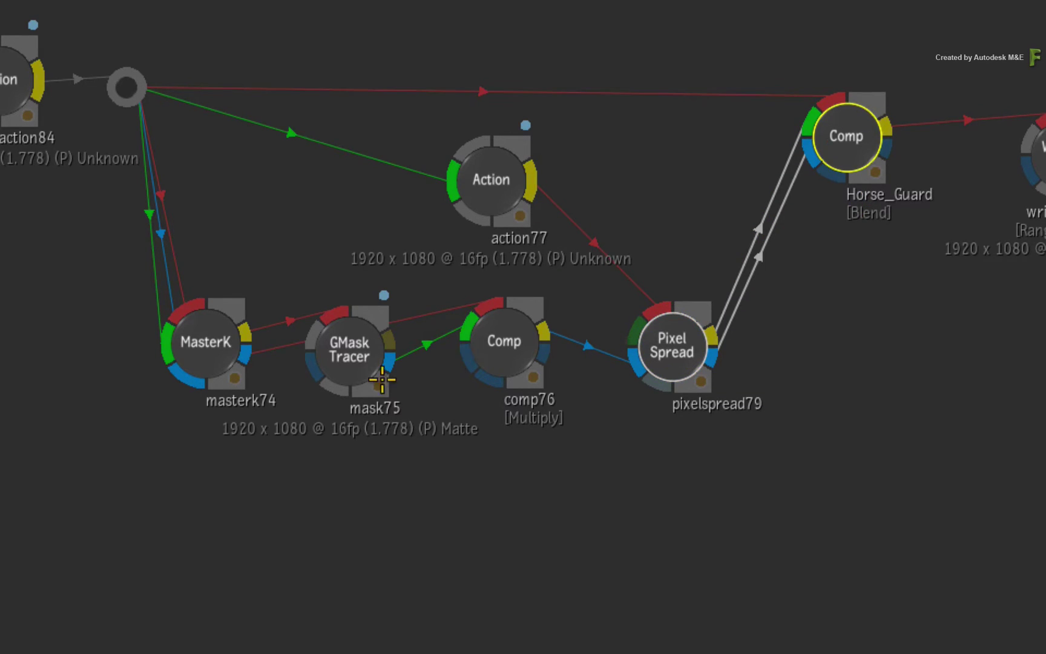
pyautogui.click(498, 343)
pyautogui.moveTo(206, 342); pyautogui.dragTo(210, 343)
pyautogui.moveTo(489, 342)
pyautogui.mouseDown()
pyautogui.moveTo(460, 353)
pyautogui.moveTo(475, 324)
pyautogui.moveTo(486, 327)
pyautogui.mouseUp()
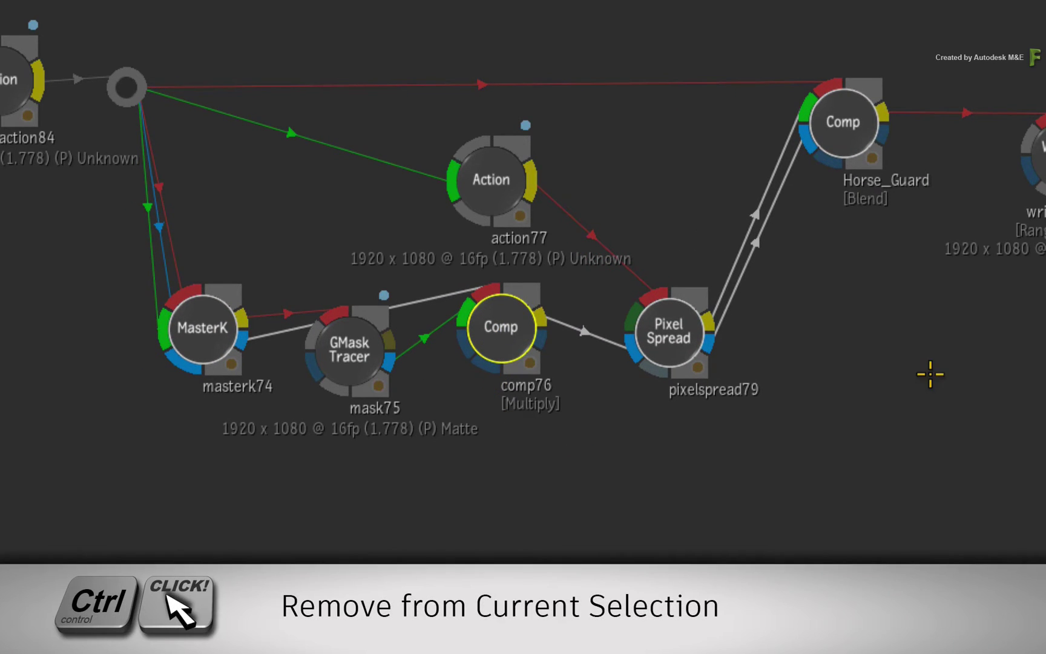
pyautogui.keyDown('ctrl'); pyautogui.click(845, 133); pyautogui.keyUp('ctrl')
pyautogui.moveTo(685, 331)
pyautogui.mouseDown()
pyautogui.moveTo(680, 364)
pyautogui.moveTo(684, 324)
pyautogui.moveTo(670, 332)
pyautogui.mouseUp()
pyautogui.keyDown('shift'); pyautogui.click(356, 390); pyautogui.keyUp('shift')
pyautogui.moveTo(354, 362); pyautogui.dragTo(382, 372)
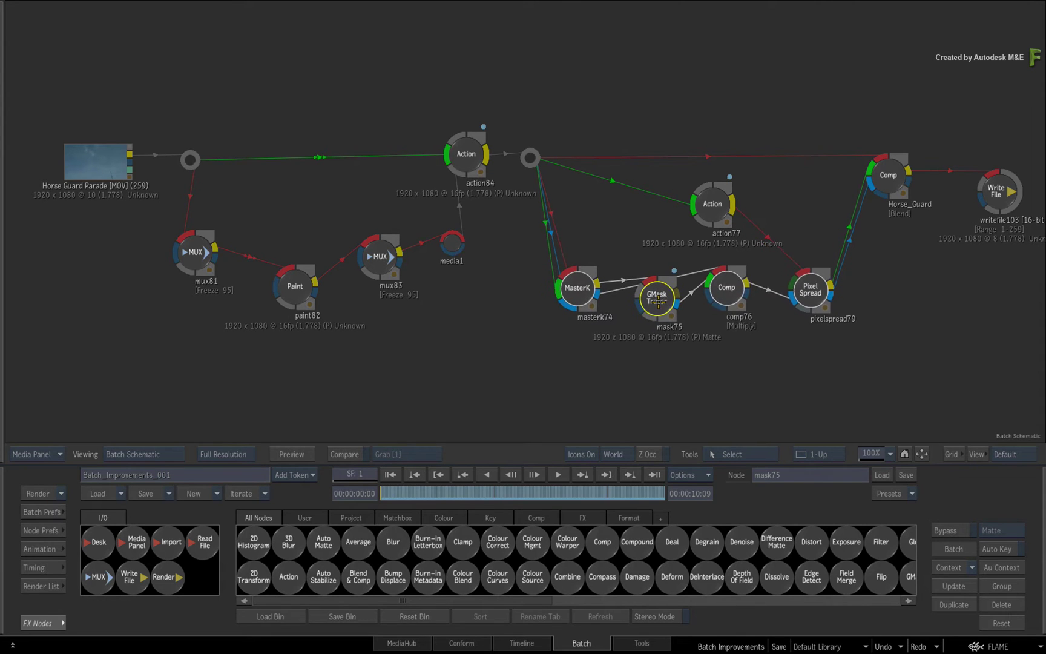
pyautogui.moveTo(658, 301); pyautogui.dragTo(659, 299)
pyautogui.click(698, 295)
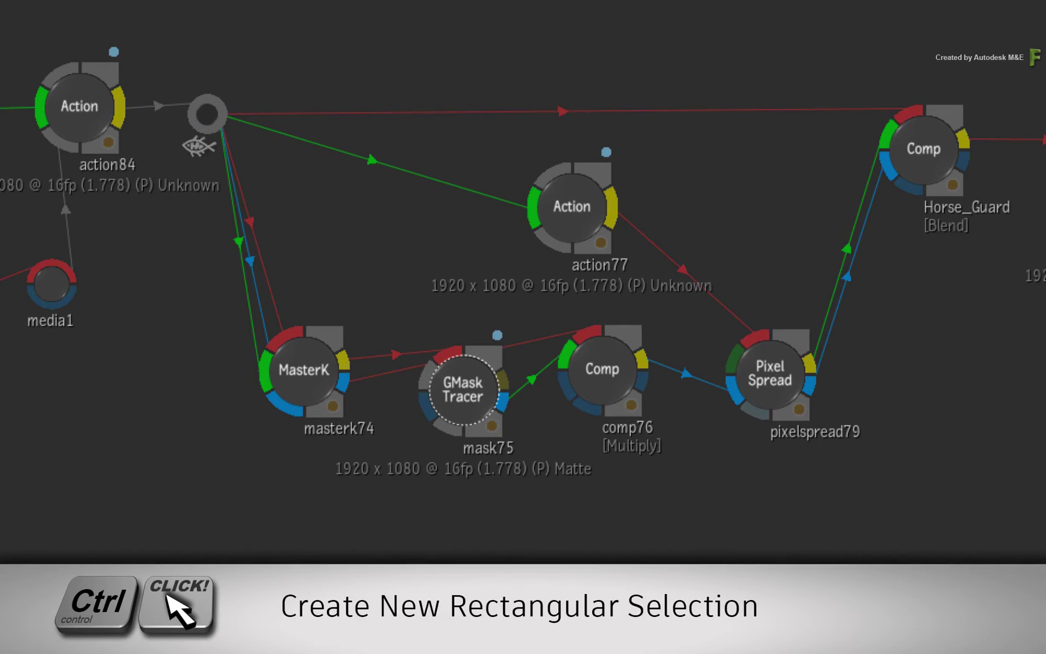
# Box-select and nudge the keying nodes and the lower mux, paint and media1 branch.
pyautogui.moveTo(201, 150); pyautogui.dragTo(857, 535)
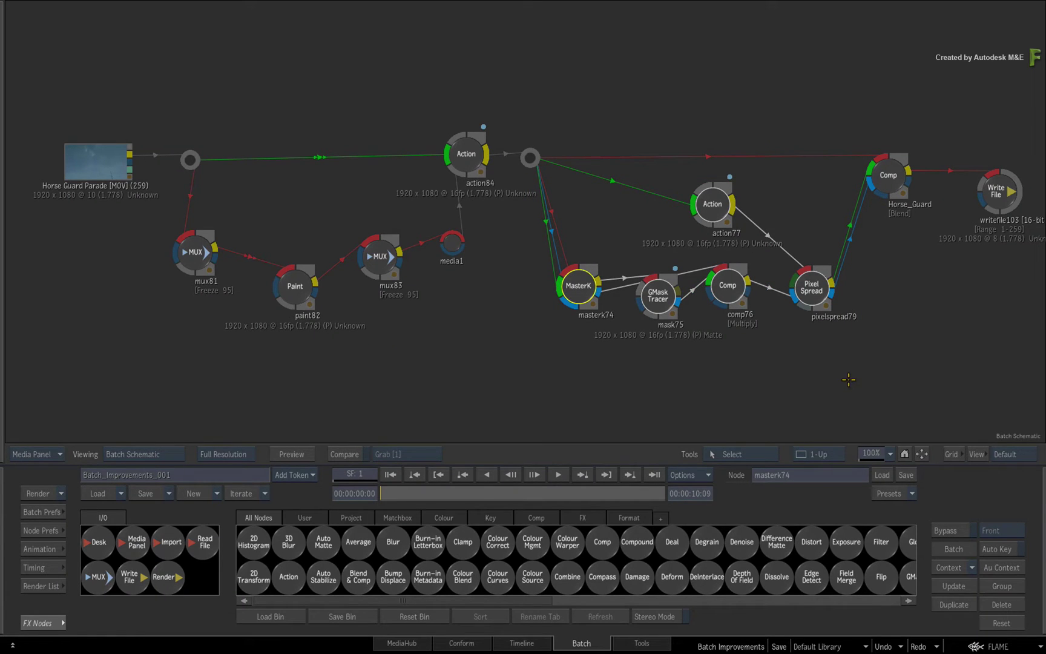
pyautogui.moveTo(815, 303); pyautogui.dragTo(818, 306)
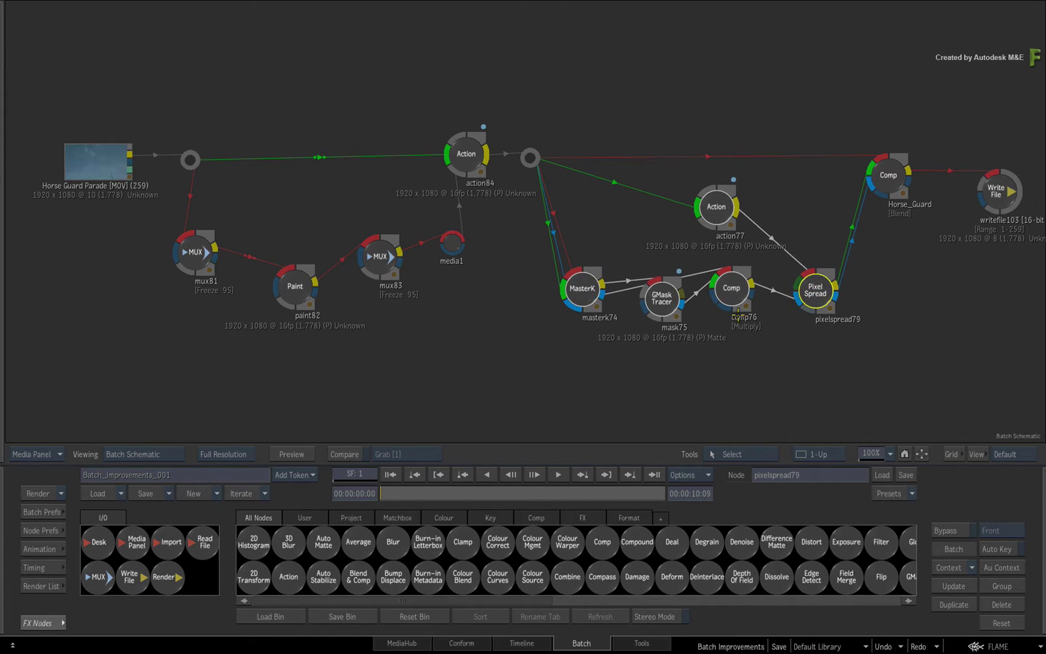
pyautogui.moveTo(506, 354); pyautogui.dragTo(507, 366)
pyautogui.moveTo(451, 242); pyautogui.dragTo(453, 244)
pyautogui.moveTo(899, 352); pyautogui.dragTo(524, 177)
pyautogui.moveTo(717, 206); pyautogui.dragTo(712, 201)
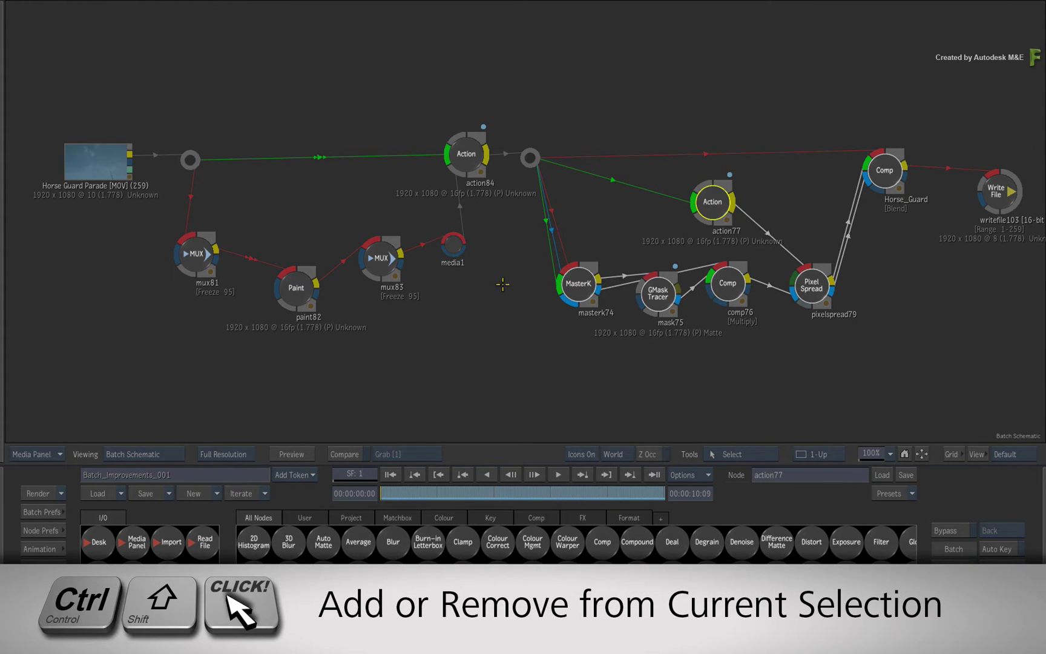
# Move the keying branch and the mux81–paint82–mux83–media1 branch left together, then deselect.
pyautogui.moveTo(244, 242); pyautogui.dragTo(504, 362)
pyautogui.moveTo(385, 258); pyautogui.dragTo(406, 271)
pyautogui.moveTo(733, 213); pyautogui.dragTo(725, 218)
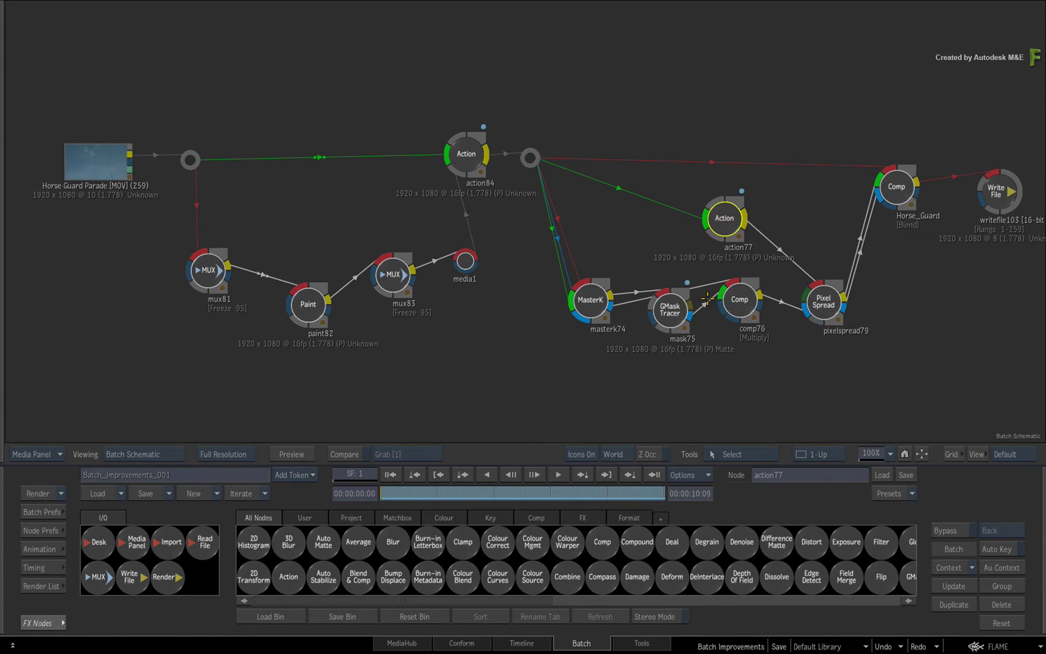
pyautogui.keyDown('ctrl'); pyautogui.click(892, 186); pyautogui.keyUp('ctrl')
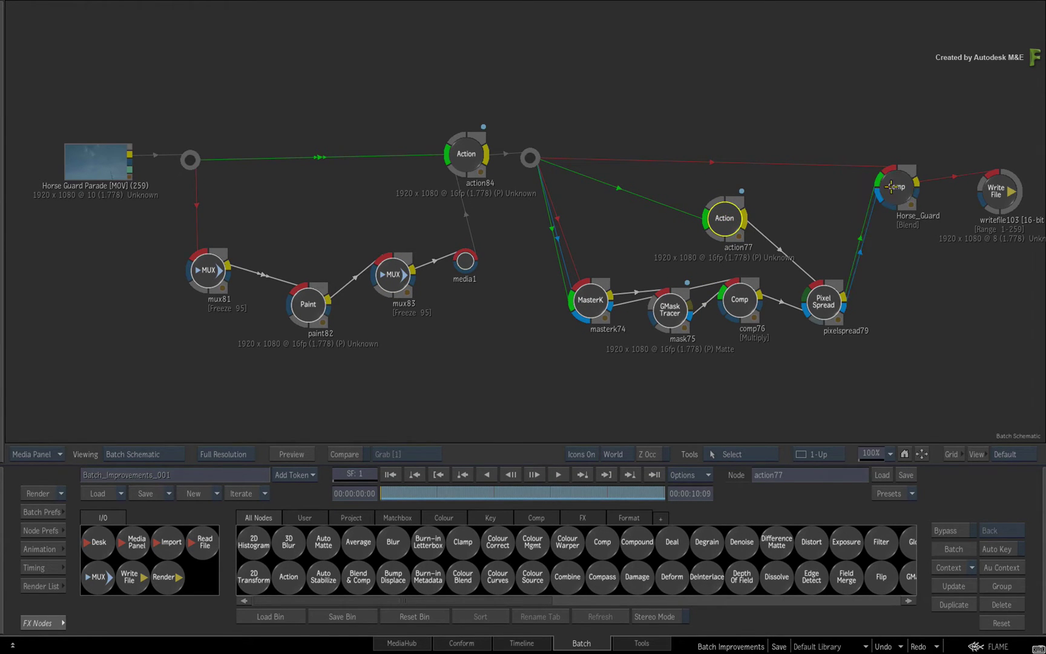
pyautogui.moveTo(733, 220)
pyautogui.mouseDown()
pyautogui.moveTo(741, 245)
pyautogui.moveTo(713, 224)
pyautogui.moveTo(724, 216)
pyautogui.mouseUp()
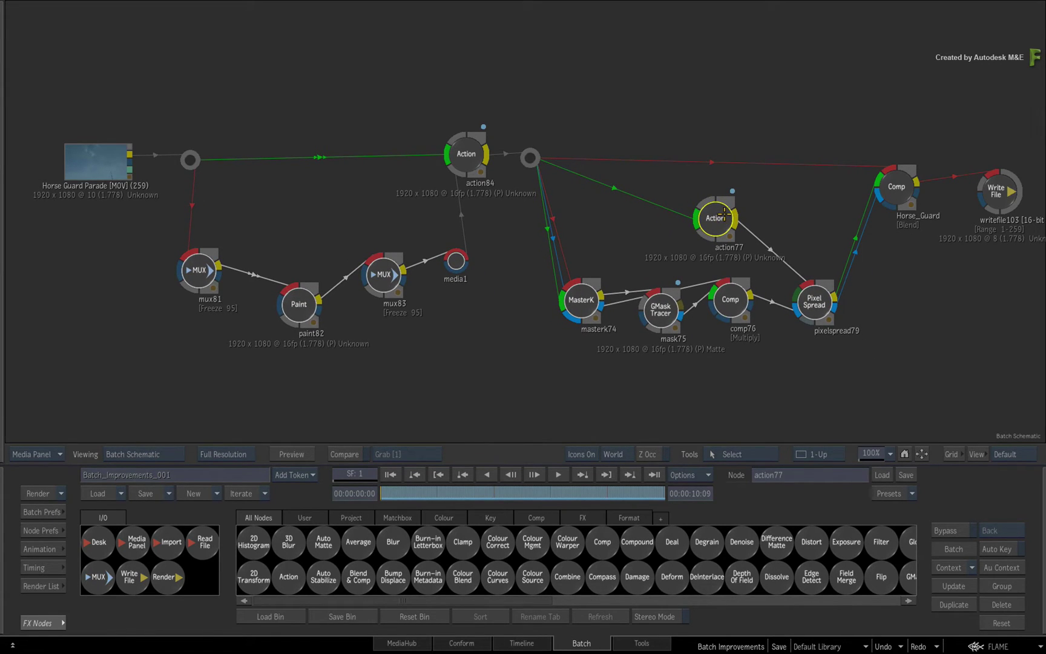
pyautogui.click(784, 210)
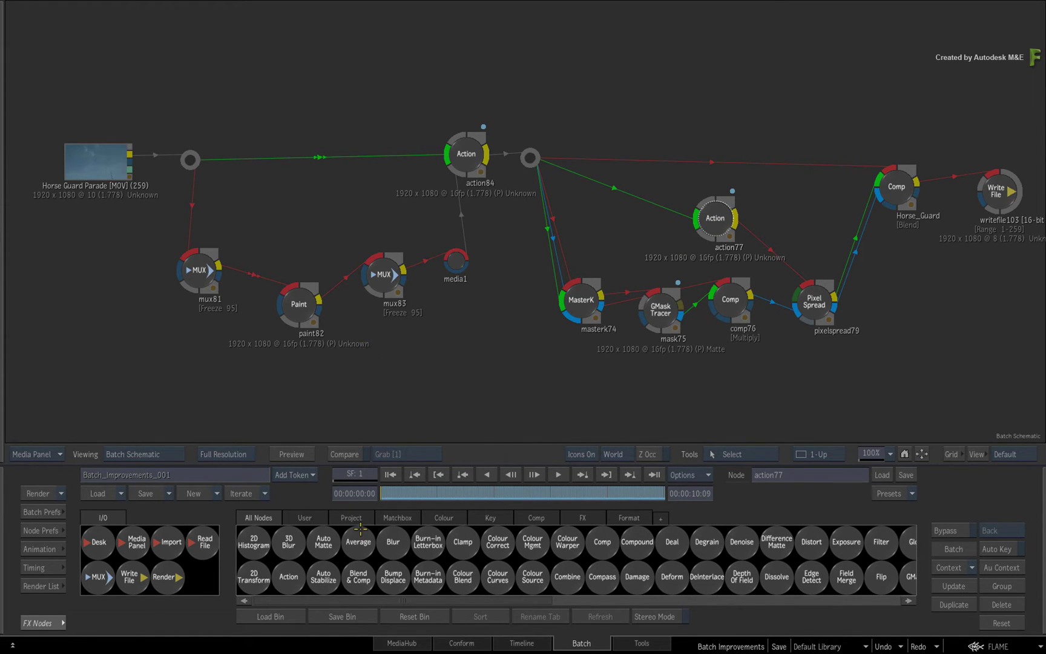
# Drag a Note node from the All Nodes bin into the schematic above the paint branch.
pyautogui.moveTo(384, 598); pyautogui.dragTo(722, 598)
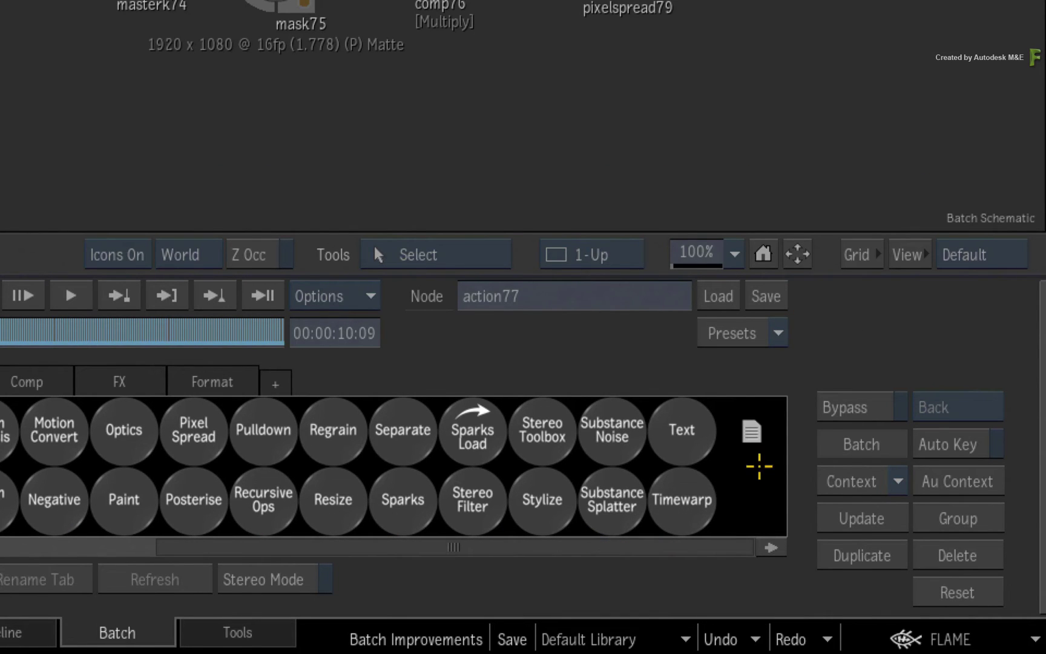
pyautogui.moveTo(751, 431); pyautogui.dragTo(777, 305)
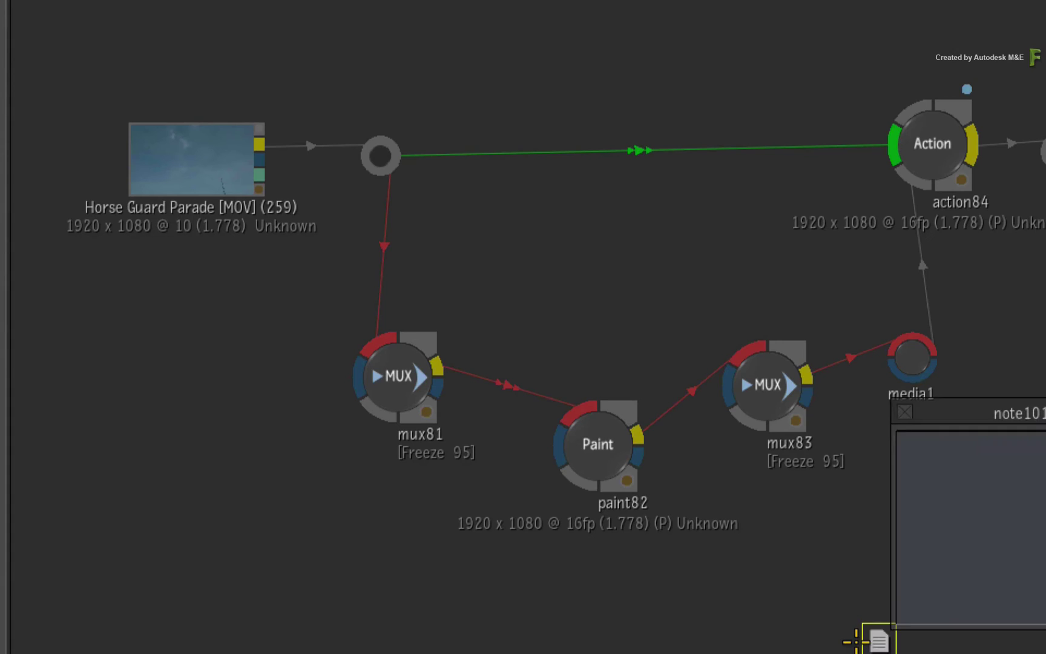
pyautogui.moveTo(871, 634); pyautogui.dragTo(512, 323)
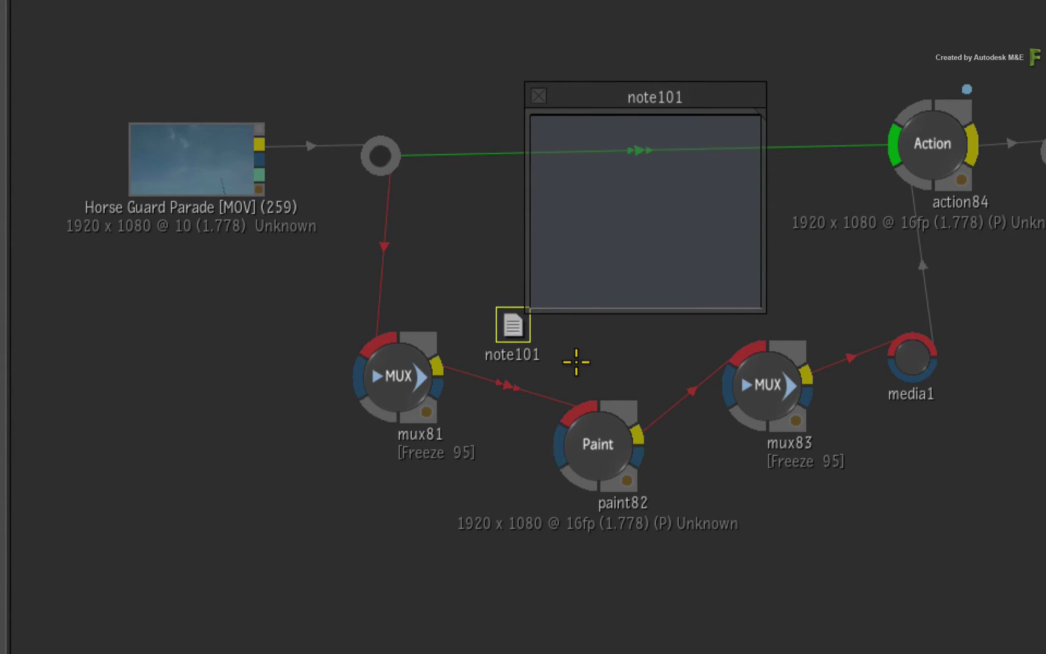
# Enter 'CLEANED UP BG PLATE' in the note, shrink the note and move it down-right.
pyautogui.click(631, 215)
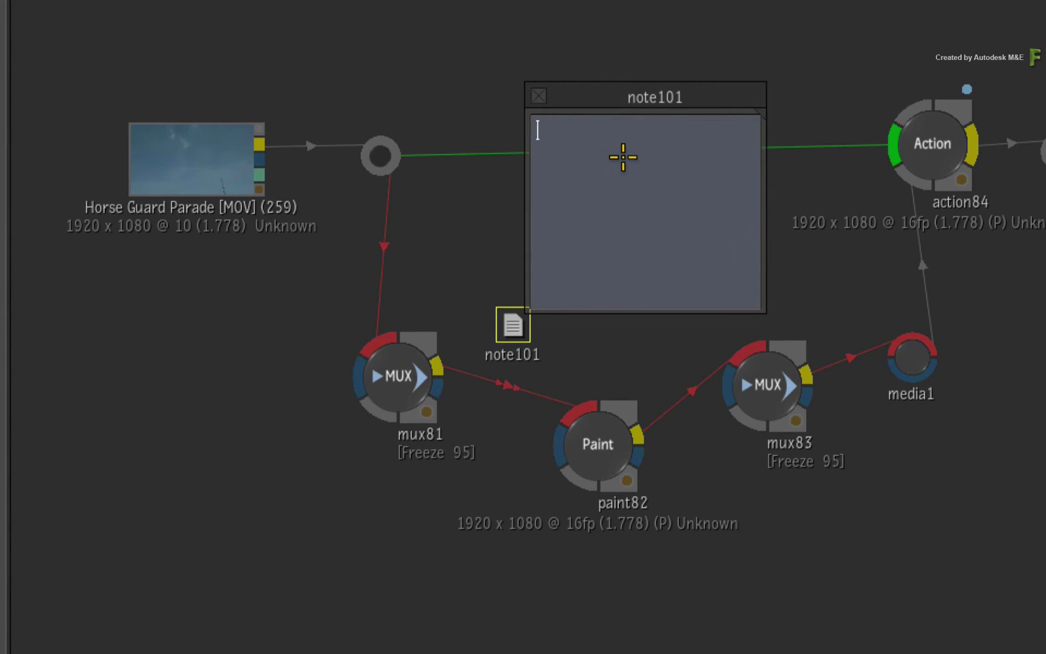
pyautogui.write('CLEANED UP BG PLATE')
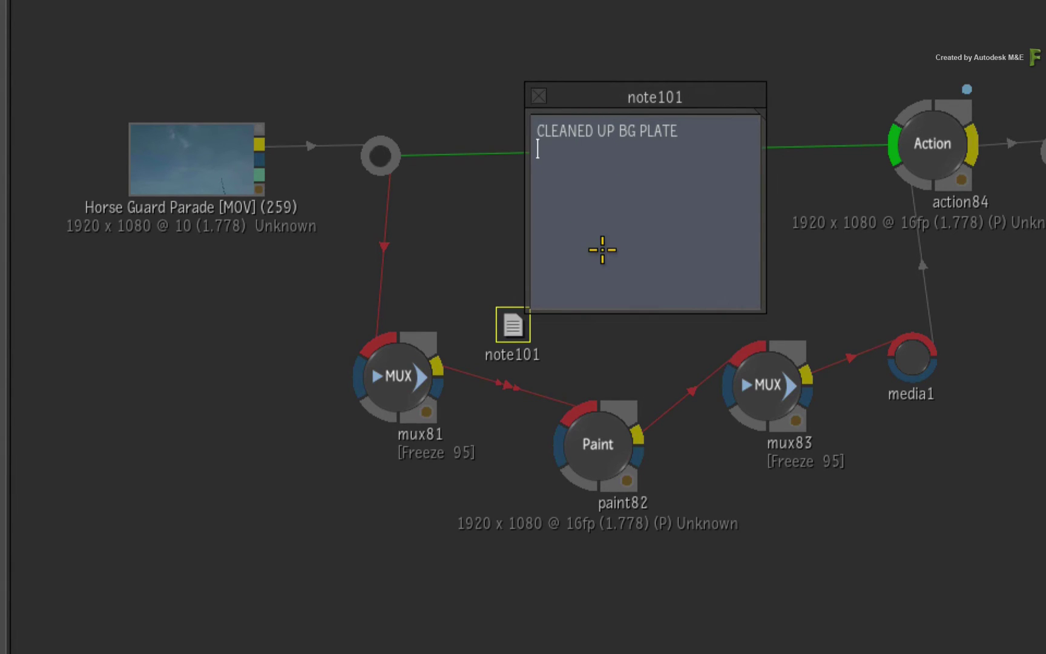
pyautogui.click(497, 233)
pyautogui.moveTo(759, 113); pyautogui.dragTo(714, 193)
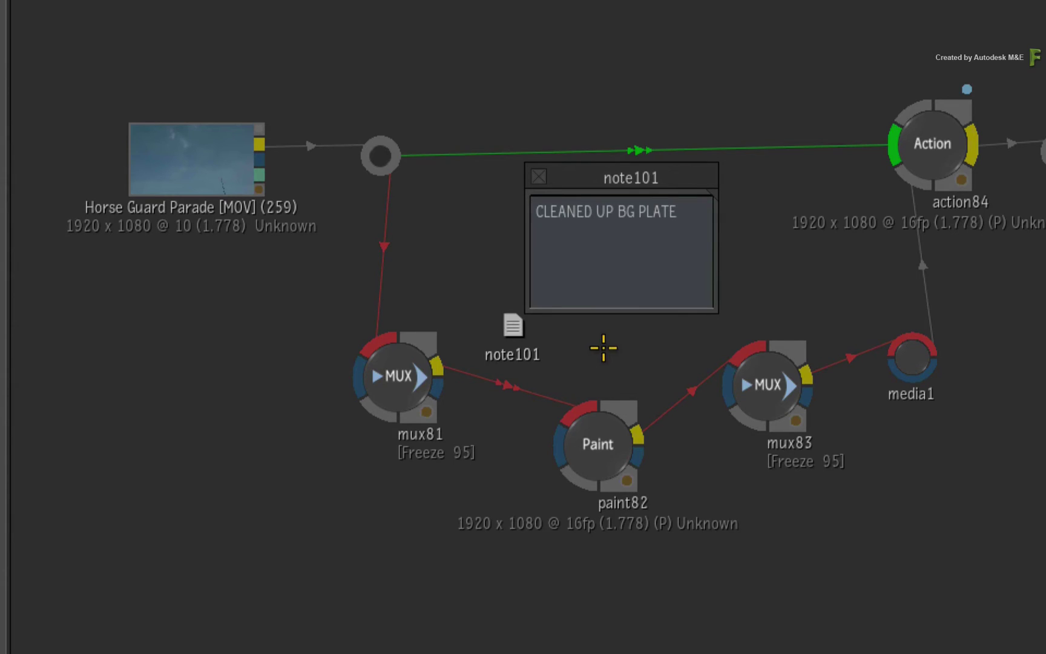
pyautogui.moveTo(520, 313); pyautogui.dragTo(529, 326)
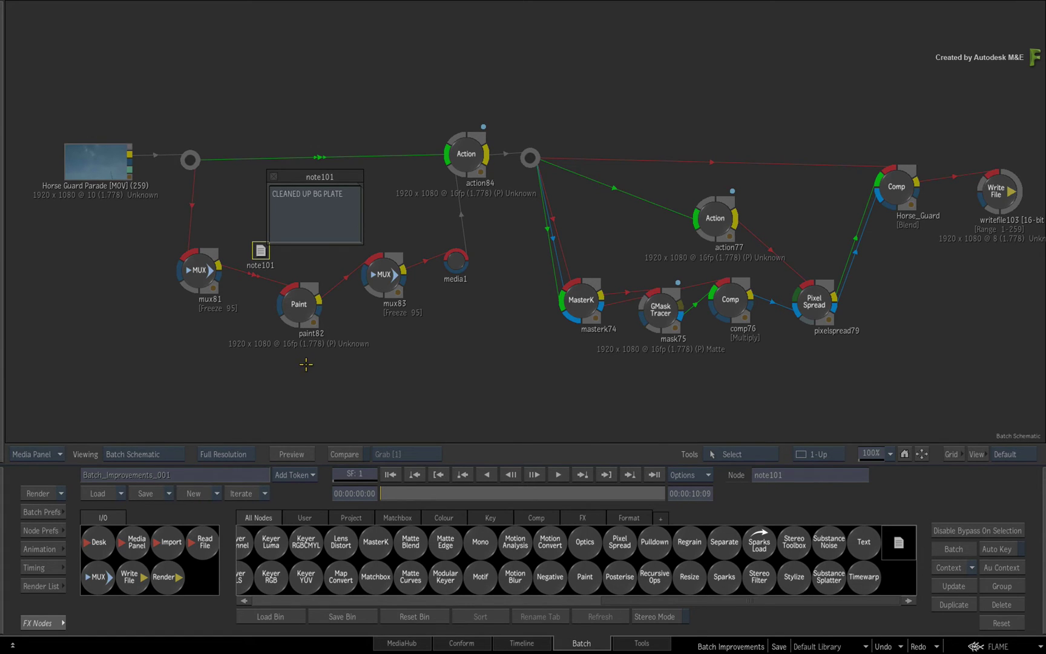
# Switch writefile103 from No Versioning to Custom Version 10 and show the Render List.
pyautogui.moveTo(935, 371); pyautogui.dragTo(703, 370)
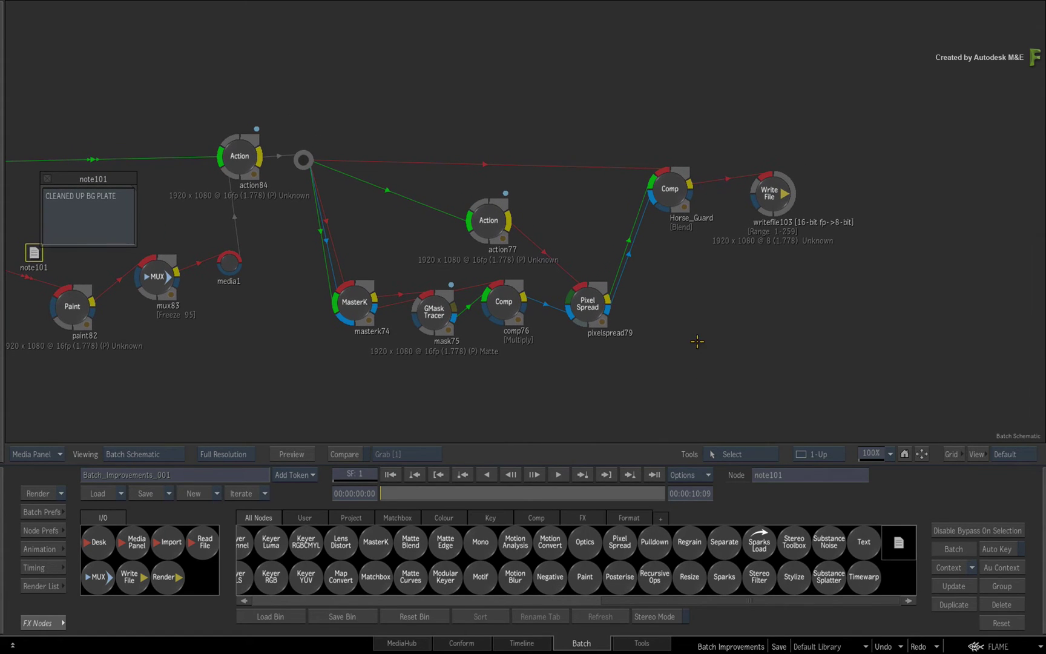
pyautogui.click(776, 193)
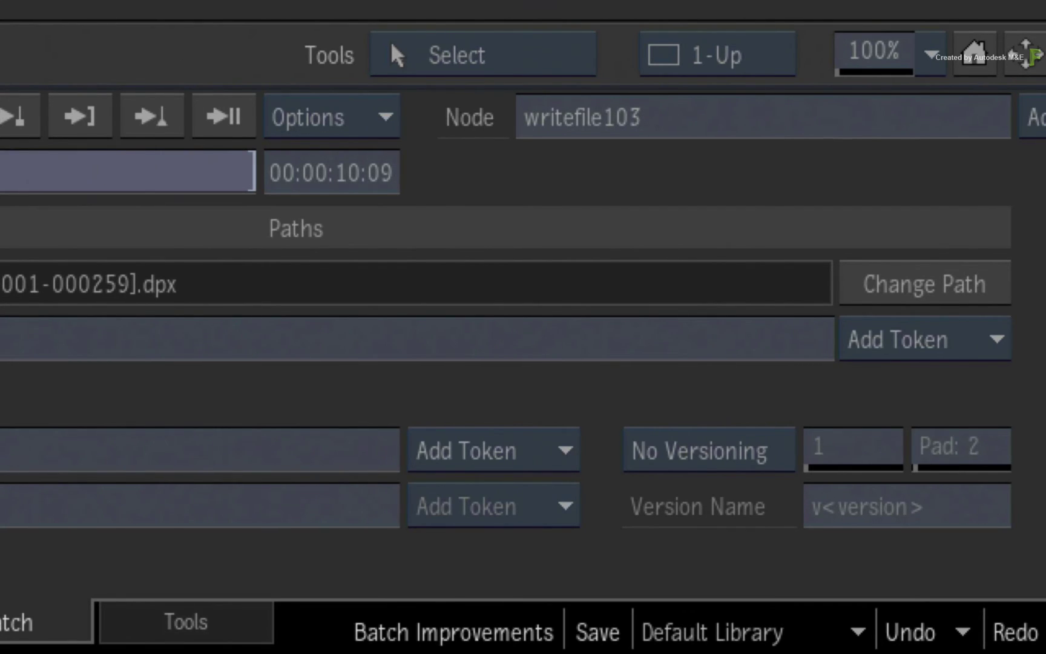
pyautogui.click(756, 450)
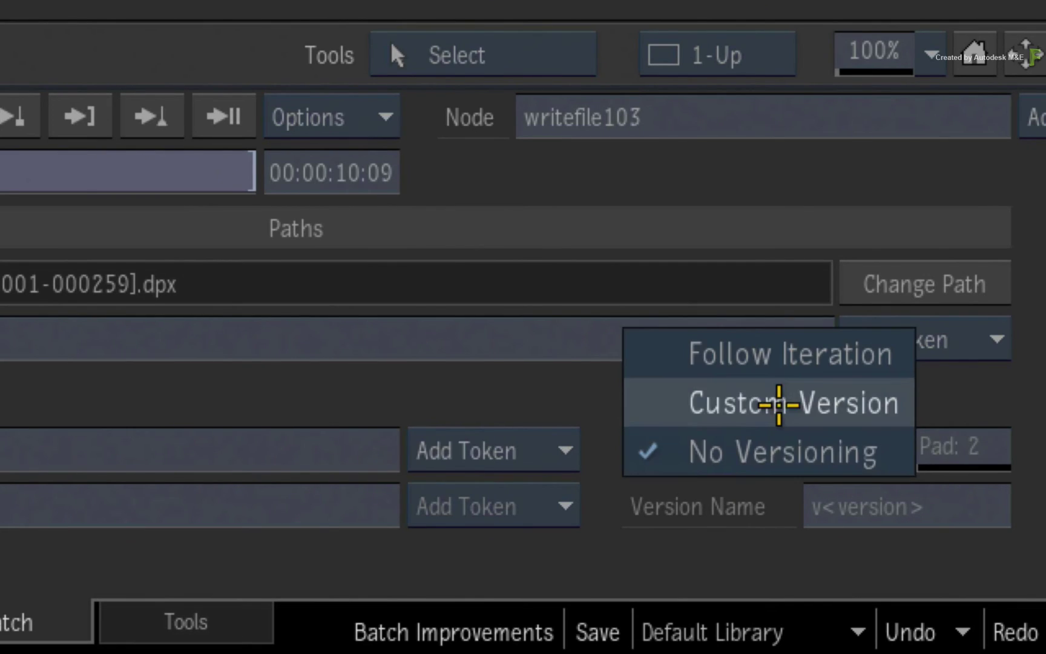
pyautogui.click(777, 402)
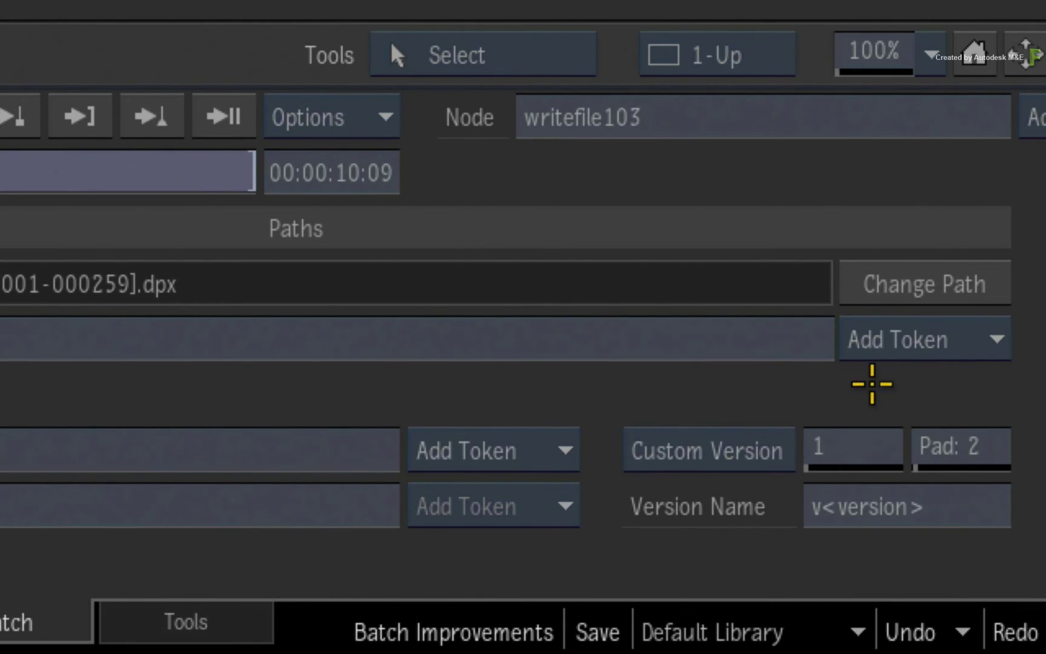
pyautogui.moveTo(846, 442)
pyautogui.mouseDown()
pyautogui.moveTo(883, 449)
pyautogui.moveTo(857, 452)
pyautogui.mouseUp()
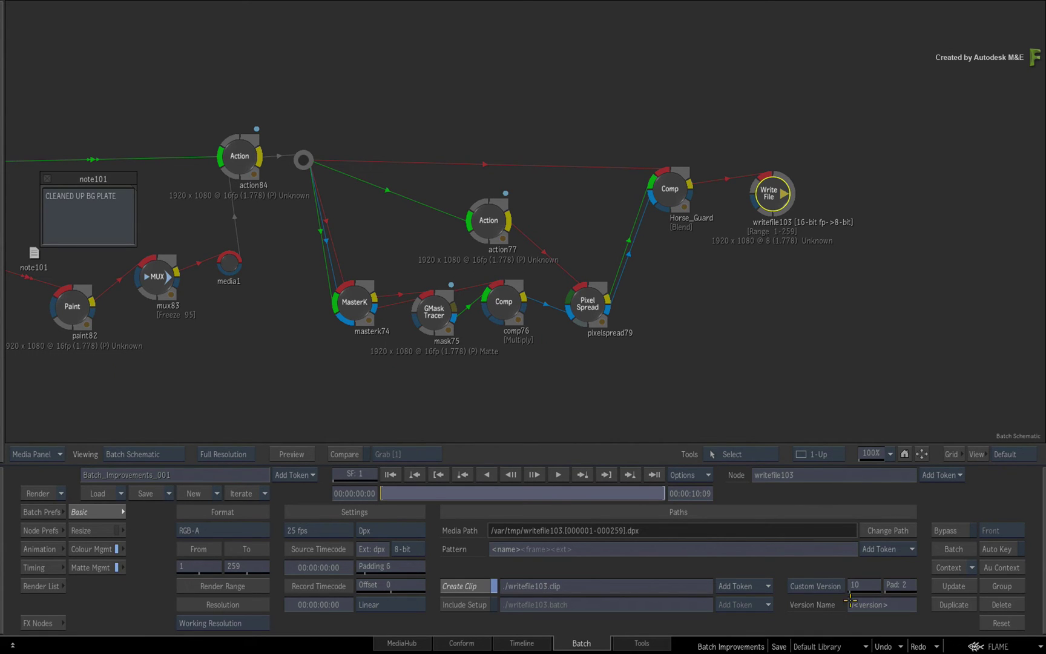
pyautogui.click(41, 585)
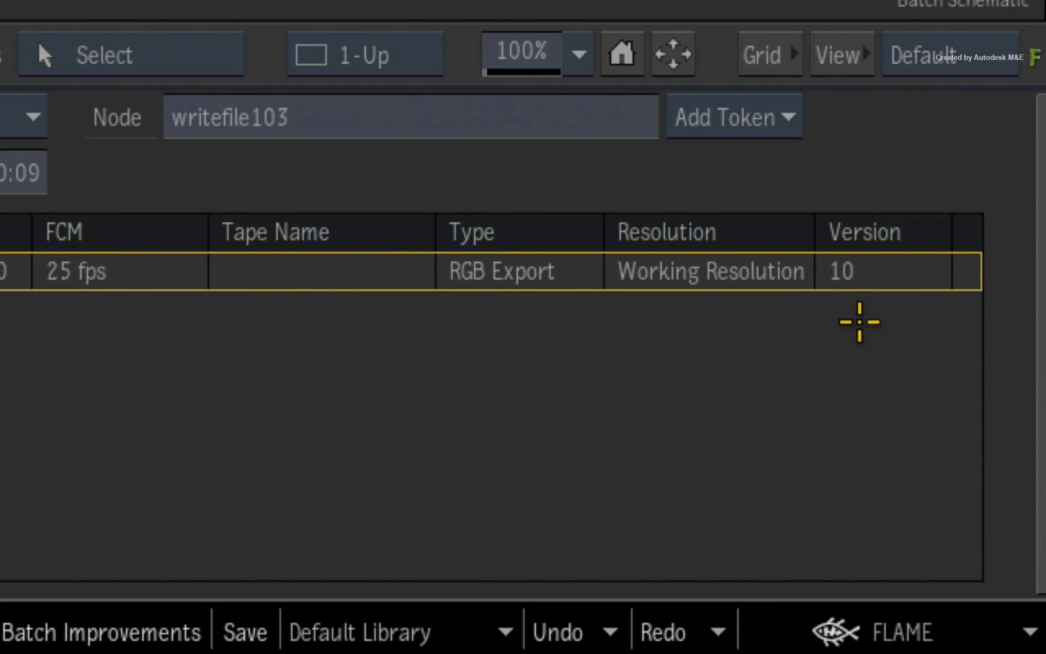
# Drag writefile103's Version value in the Render List down from 10 to 6.
pyautogui.moveTo(836, 269); pyautogui.dragTo(777, 269)
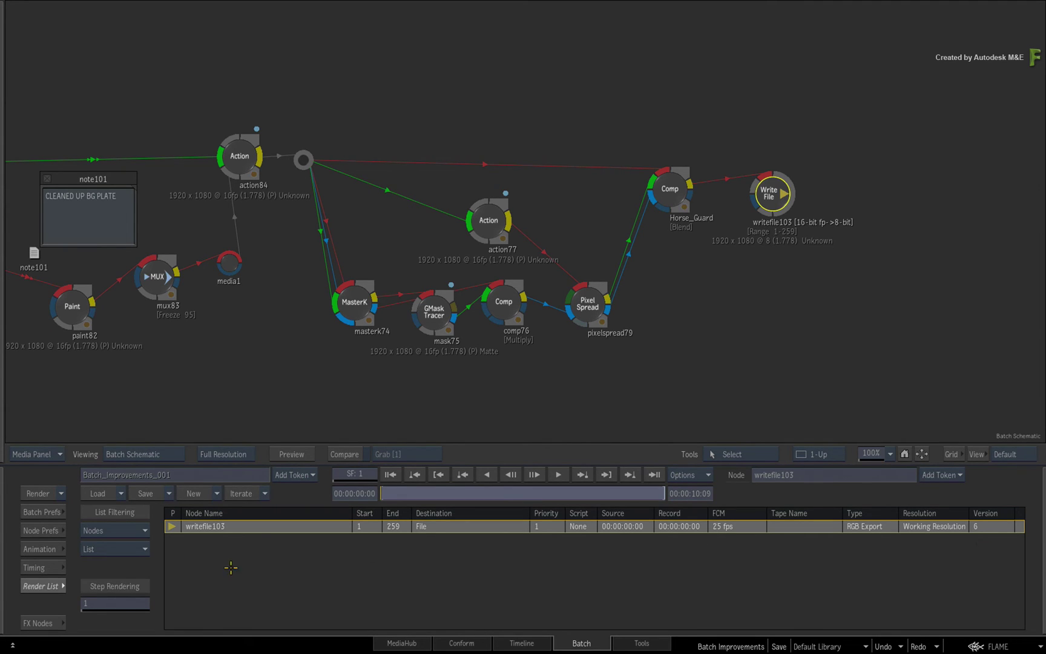
# Set writefile103 versioning to Follow Iteration and increment the batch to Batch_Improvements_002, version 2.
pyautogui.click(37, 586)
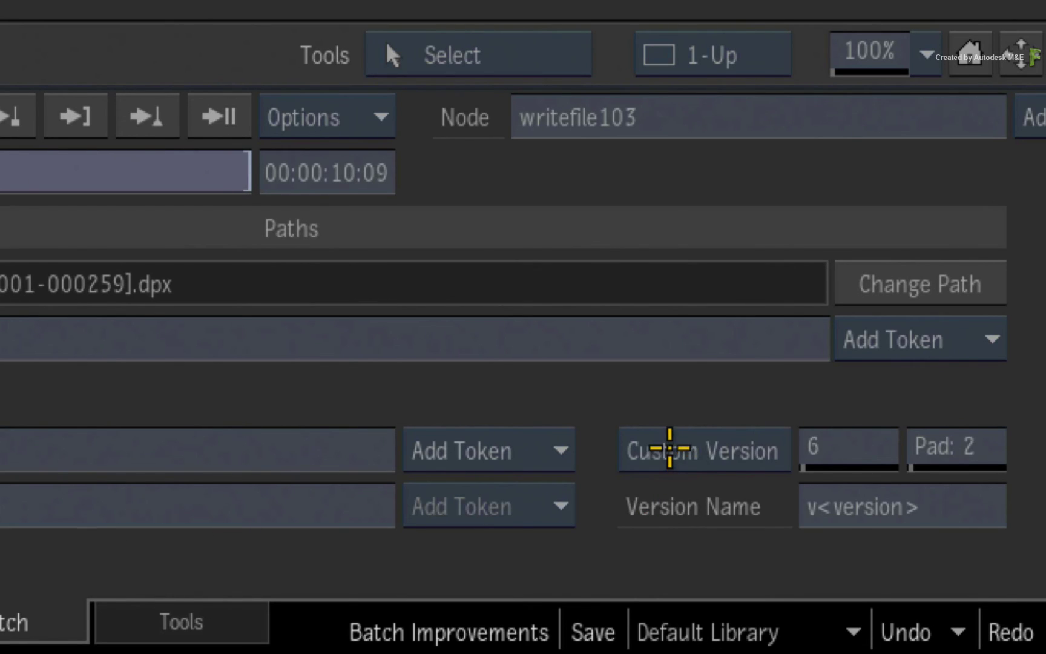
pyautogui.click(669, 448)
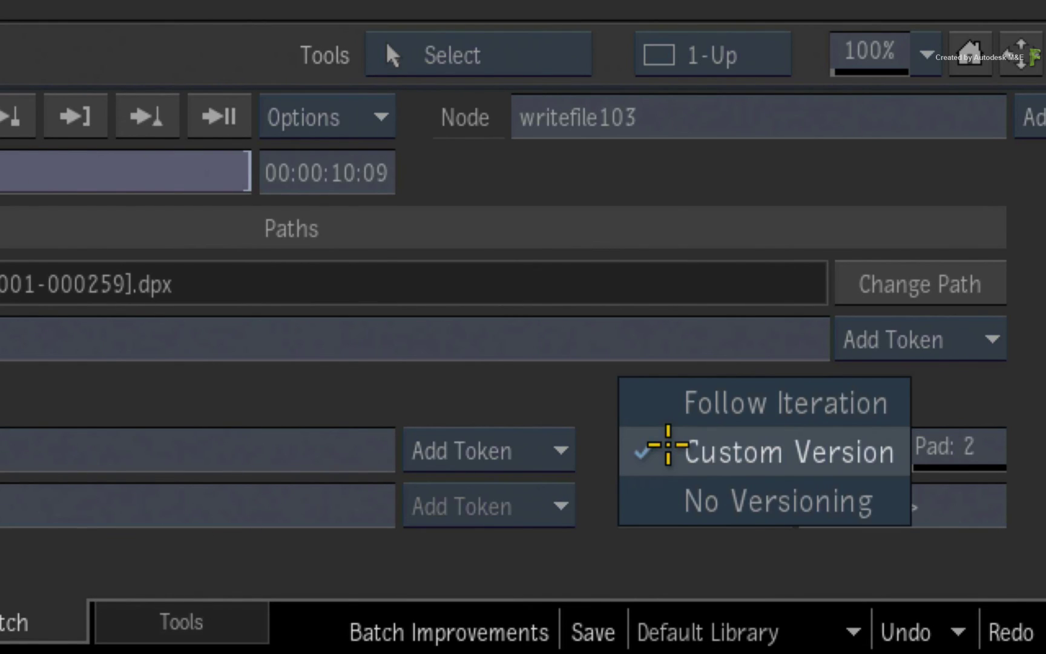
pyautogui.click(657, 397)
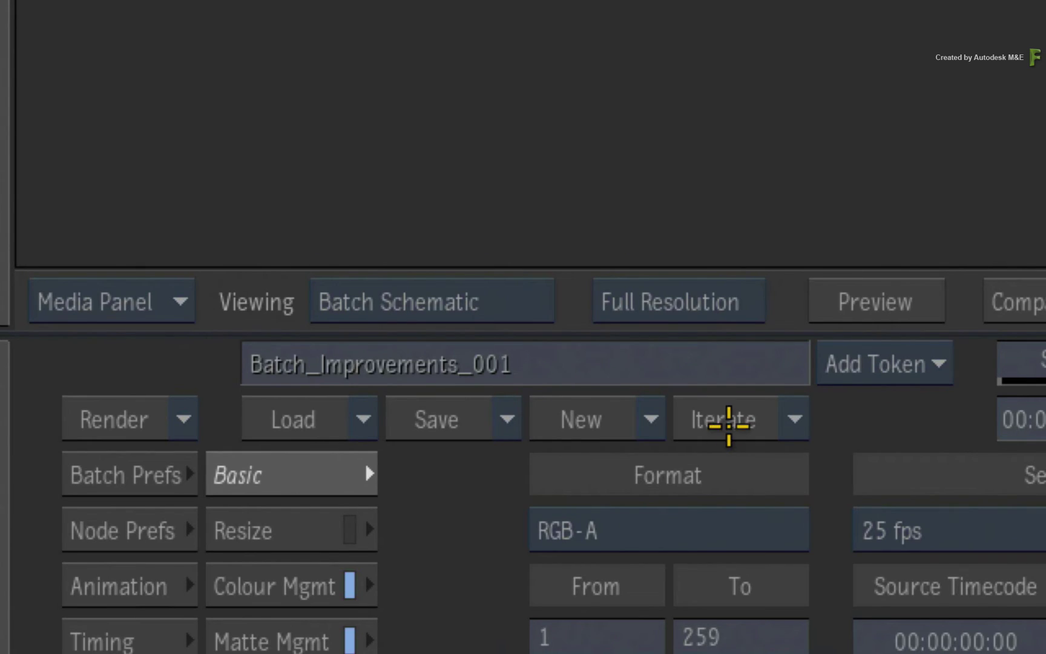
pyautogui.click(728, 420)
pyautogui.click(749, 429)
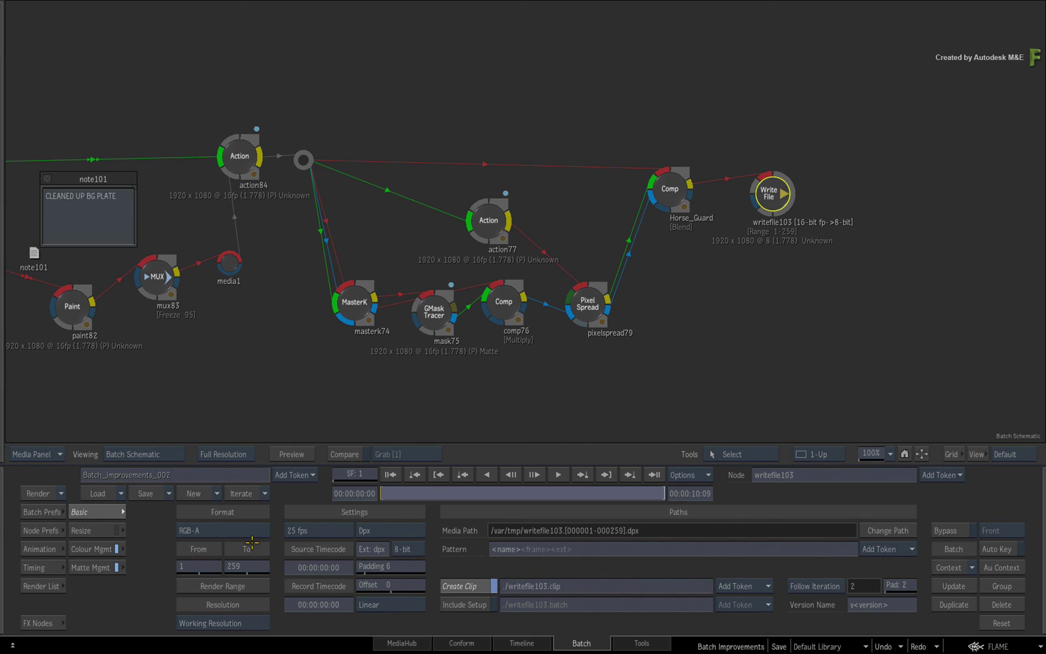
# Confirm version 2 in the Render List, restore the FX Nodes bin, and frame the whole schematic.
pyautogui.click(41, 587)
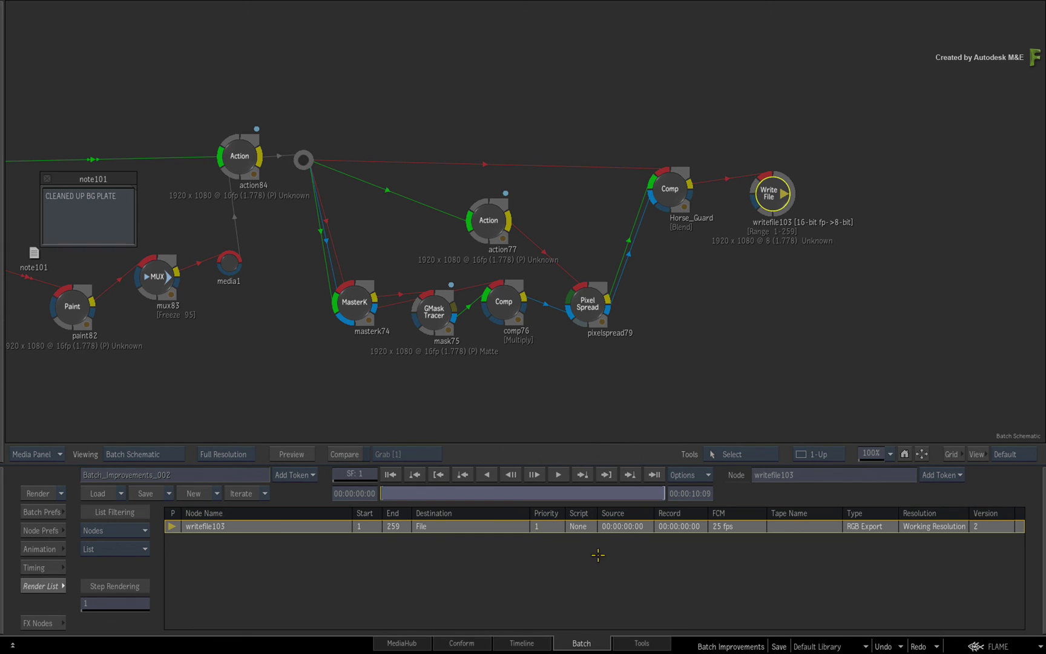
pyautogui.press('Tab')
pyautogui.moveTo(338, 366); pyautogui.dragTo(537, 320)
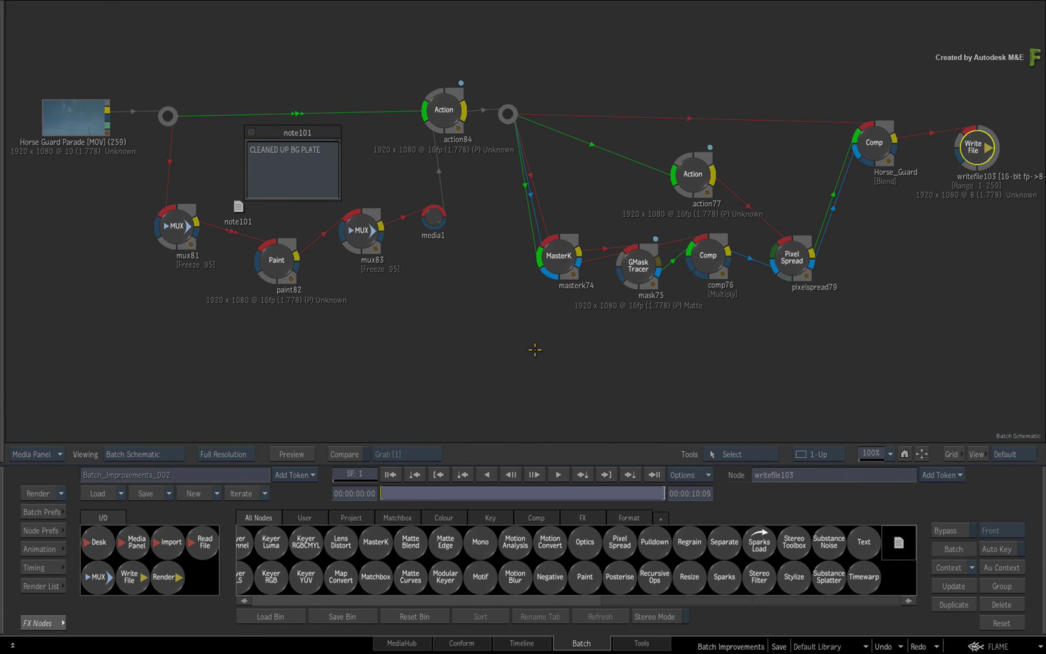